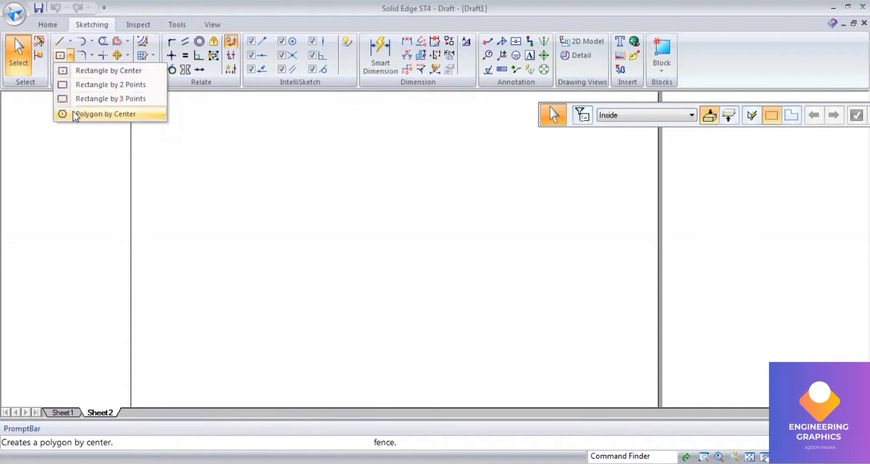
# - Draw a six-sided polygon by center with sides about 12 mm long near the sheet's lower-left area
pyautogui.press('Escape')
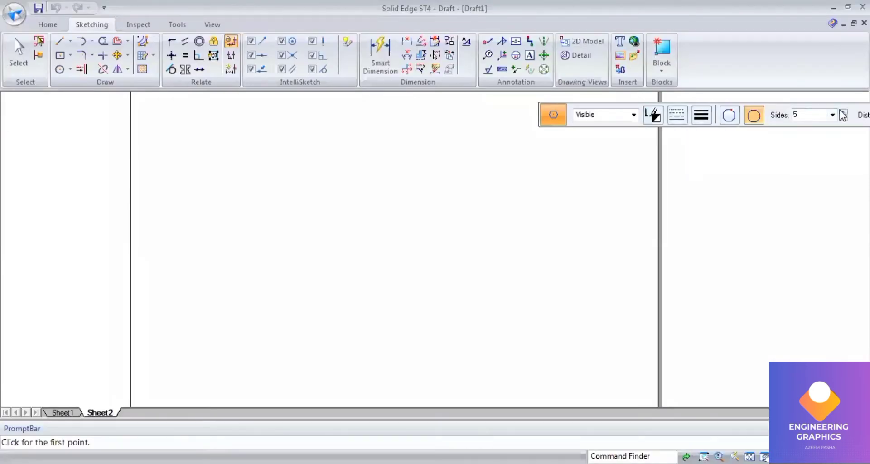
pyautogui.click(843, 113)
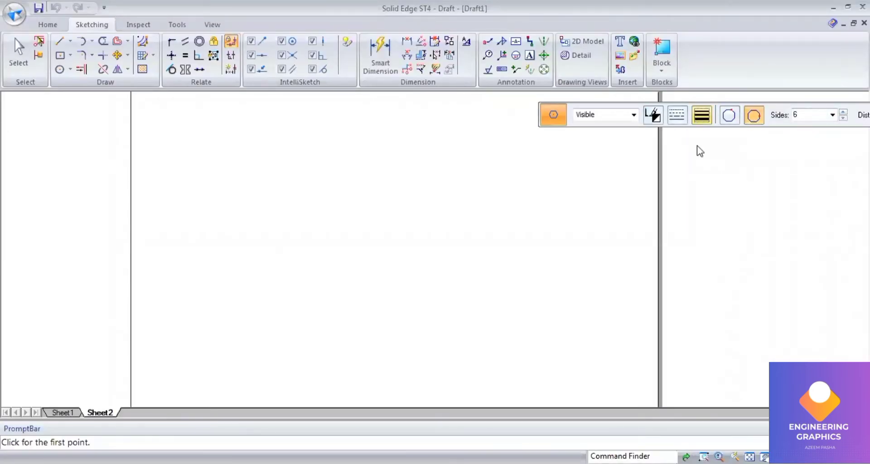
pyautogui.click(698, 163)
pyautogui.click(171, 308)
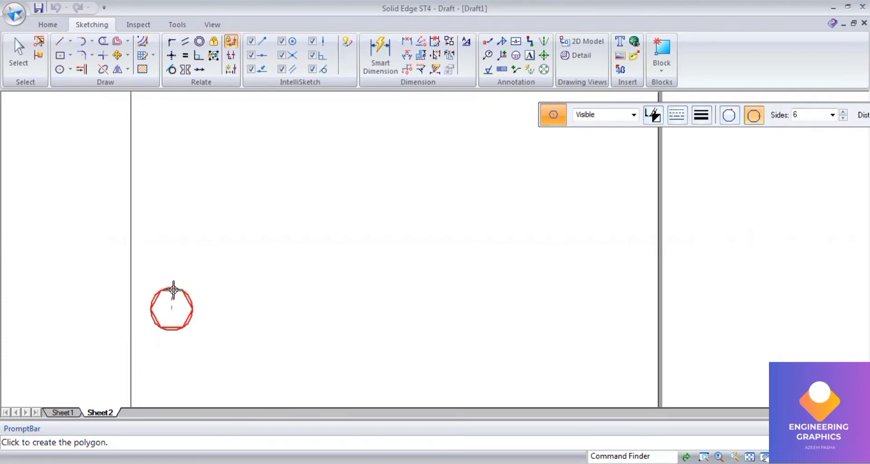
pyautogui.click(172, 291)
# - Change the hexagon's line type to continuous
pyautogui.click(18, 63)
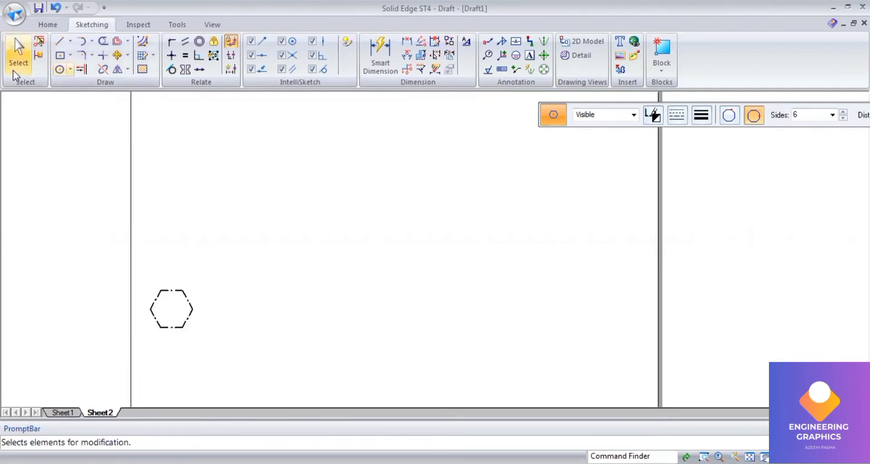
pyautogui.click(172, 292)
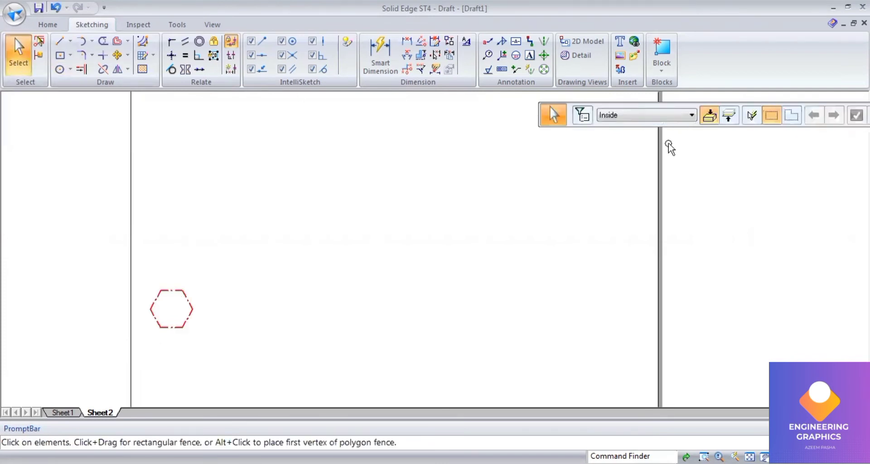
pyautogui.click(677, 116)
pyautogui.click(706, 134)
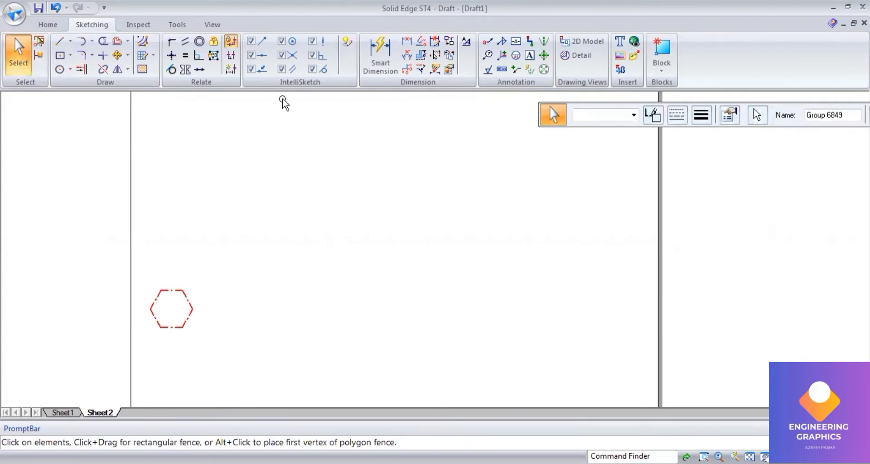
# - Dimension the hexagon's bottom side at 30 mm and move the hexagon right, inside the sheet border
pyautogui.click(383, 68)
pyautogui.click(171, 327)
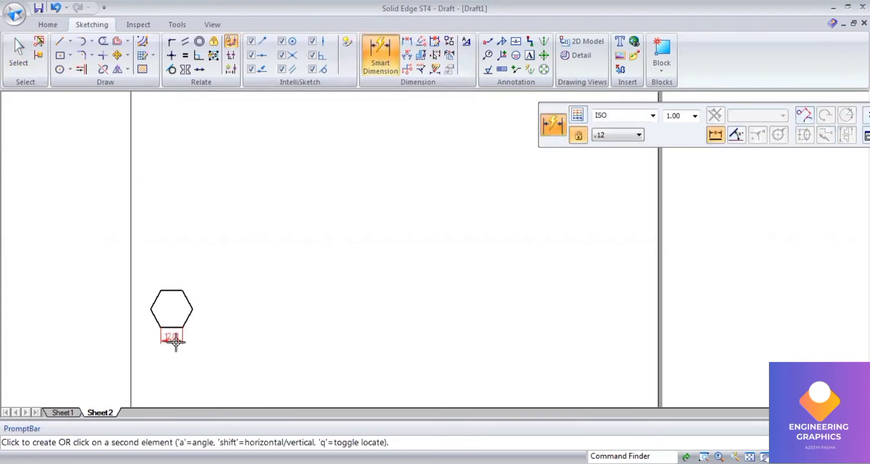
pyautogui.click(175, 339)
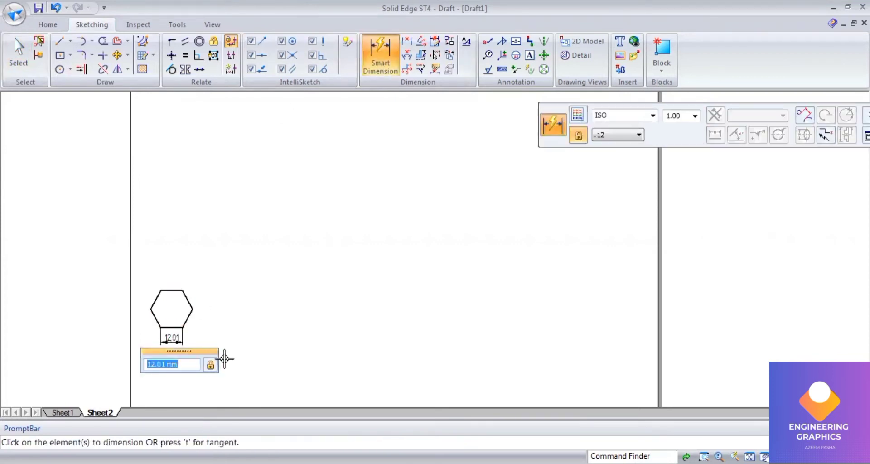
pyautogui.write('30')
pyautogui.press('Return')
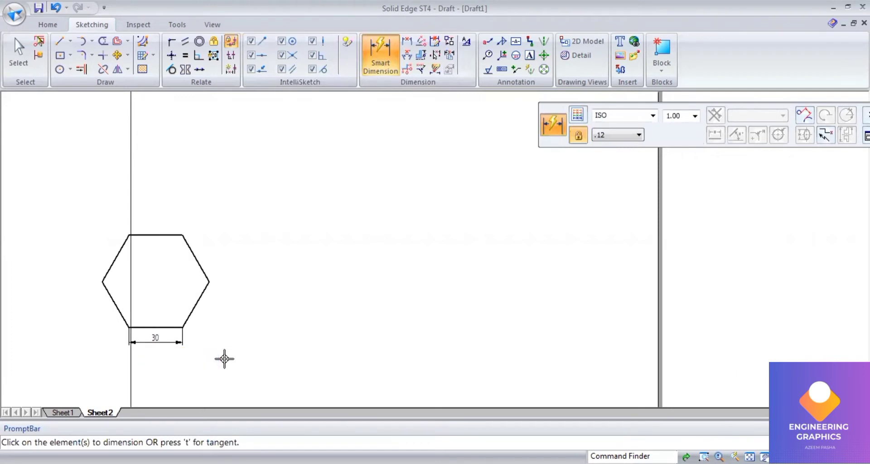
pyautogui.click(18, 58)
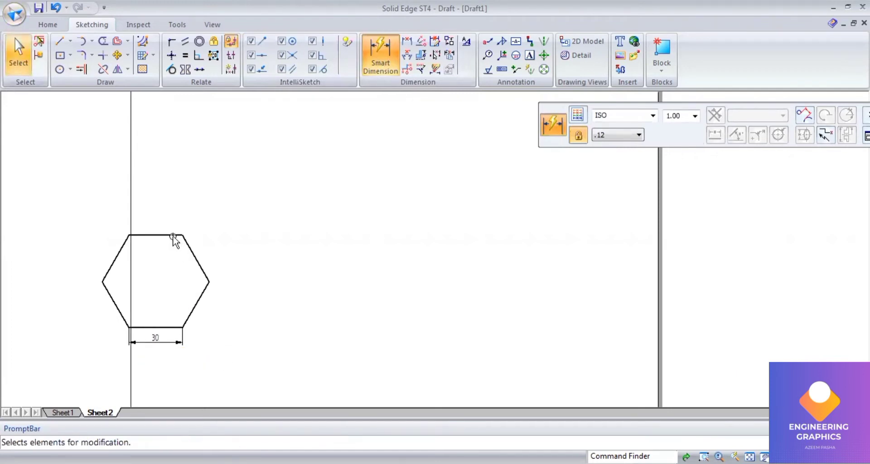
pyautogui.moveTo(173, 236); pyautogui.dragTo(243, 251)
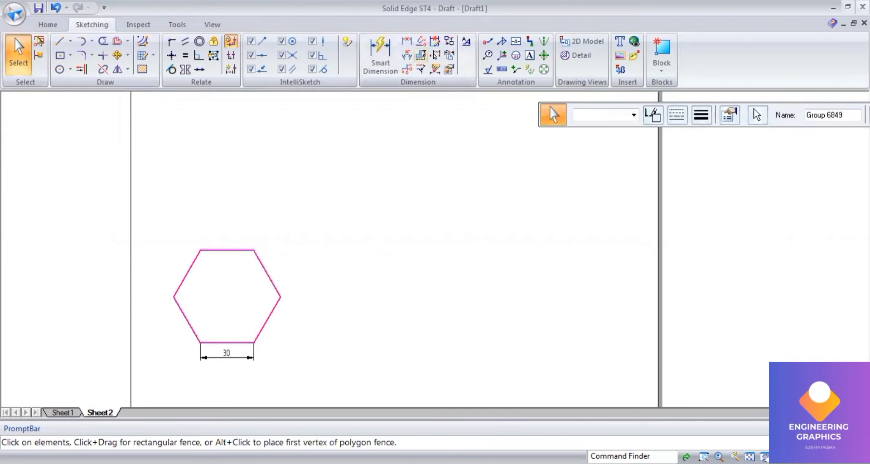
# - Draw continuous 0.13 mm wide lines around the hexagon to enclose it in a rectangle touching its outer vertices
pyautogui.click(59, 43)
pyautogui.click(701, 116)
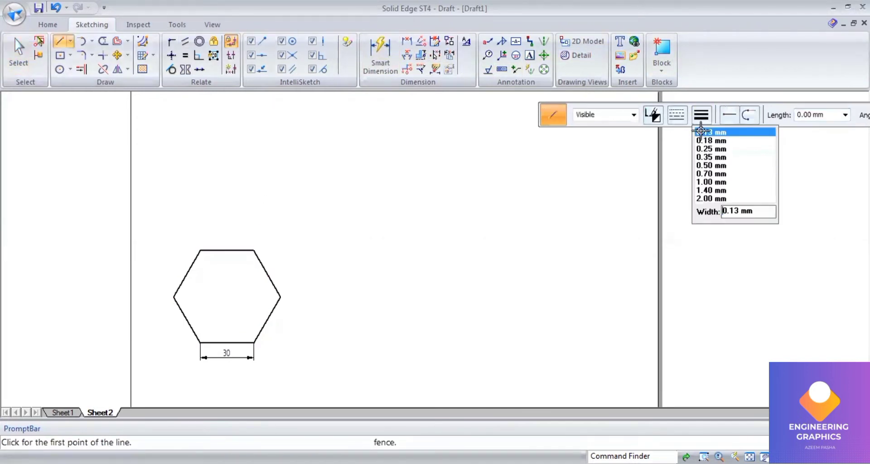
pyautogui.click(700, 132)
pyautogui.click(677, 115)
pyautogui.click(244, 302)
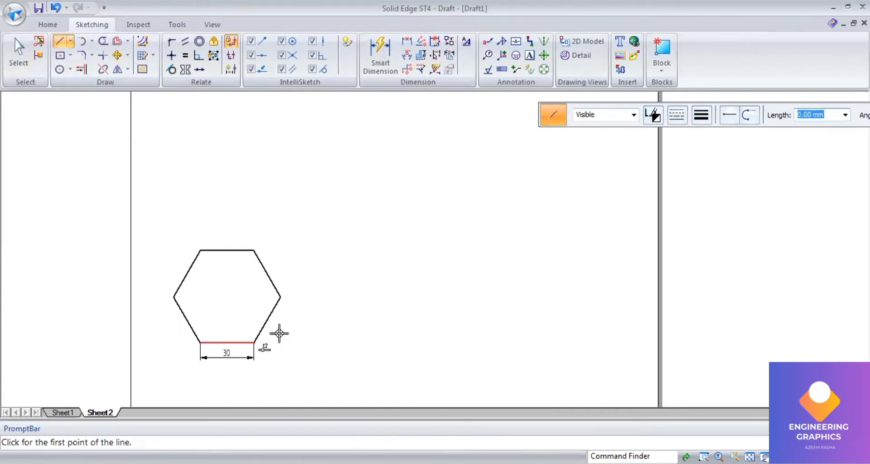
pyautogui.click(255, 343)
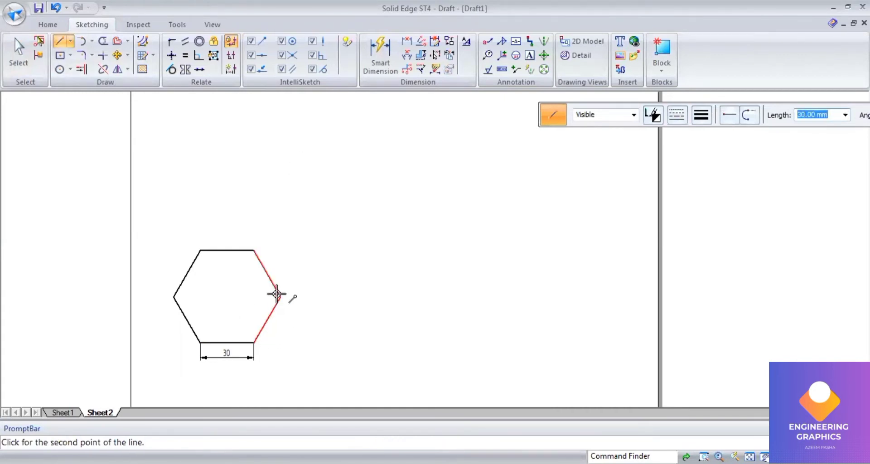
pyautogui.click(280, 342)
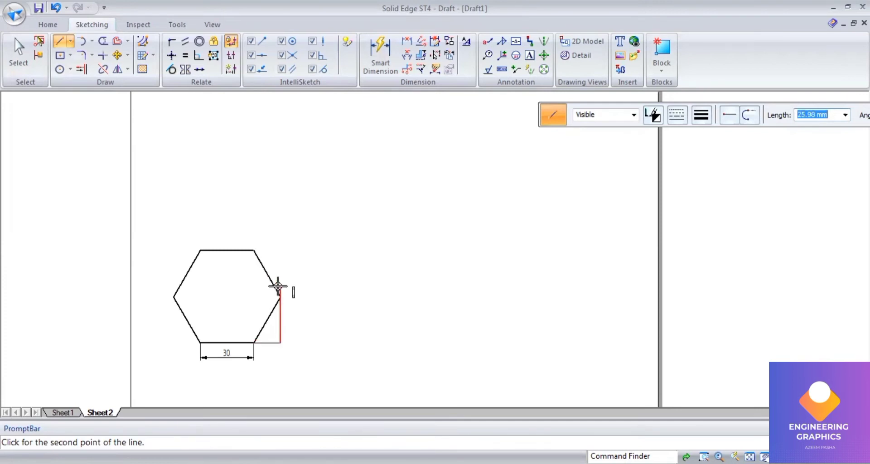
pyautogui.click(280, 250)
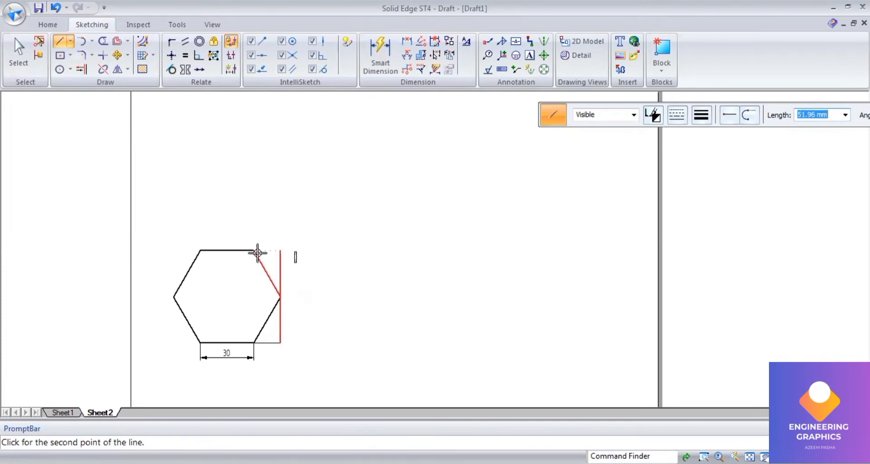
pyautogui.click(174, 250)
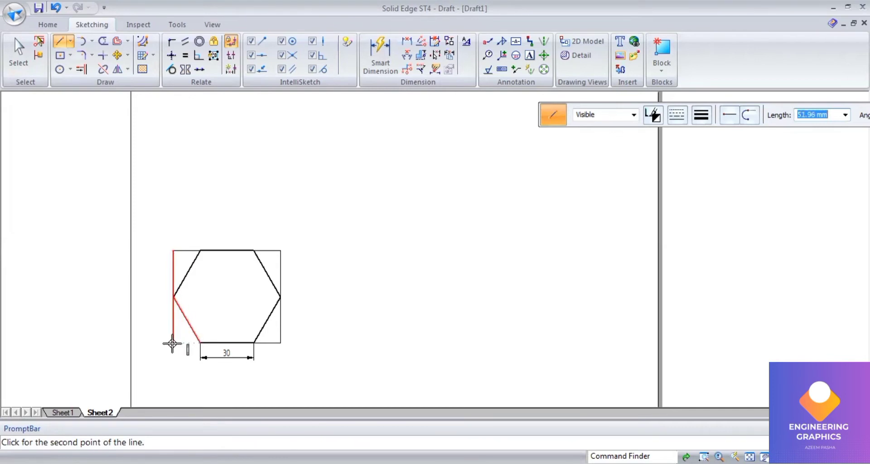
pyautogui.click(174, 342)
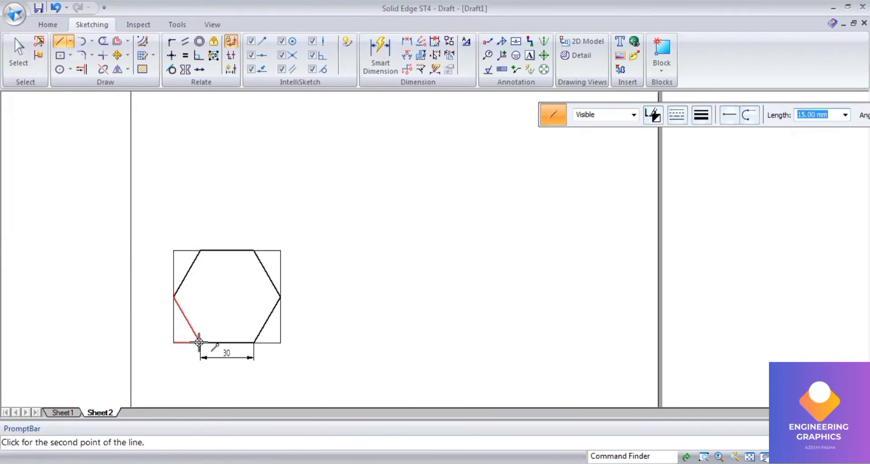
# - Dimension the enclosing rectangle's width and height, and the short bottom segment left of the hexagon's base
pyautogui.click(372, 63)
pyautogui.click(189, 250)
pyautogui.click(194, 227)
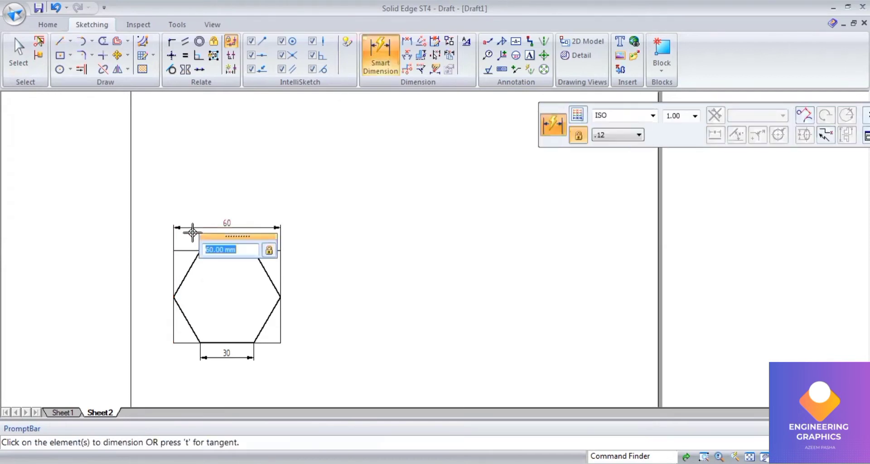
pyautogui.click(173, 274)
pyautogui.click(159, 277)
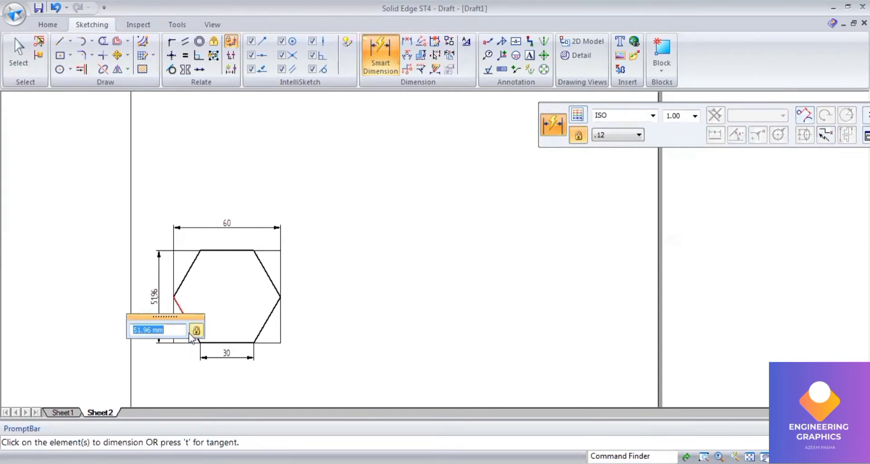
pyautogui.click(183, 342)
pyautogui.click(179, 355)
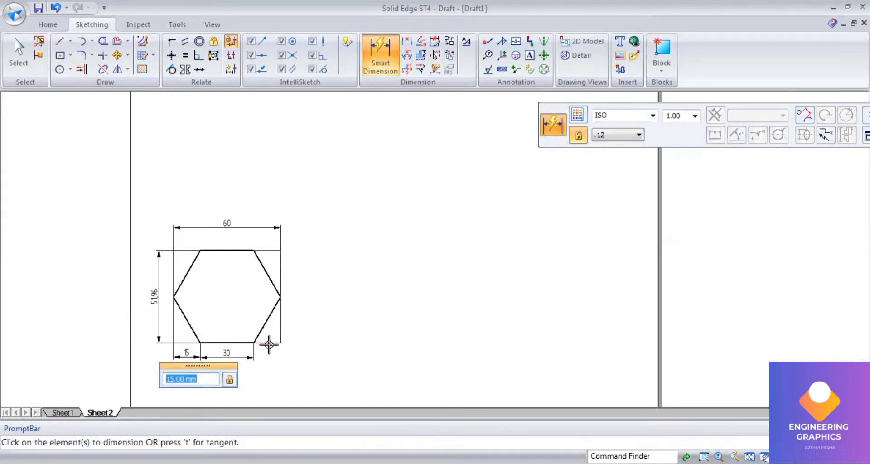
# - Dimension the vertical distance from the hexagon's right vertex to the rectangle's bottom edge
pyautogui.click(407, 40)
pyautogui.click(281, 297)
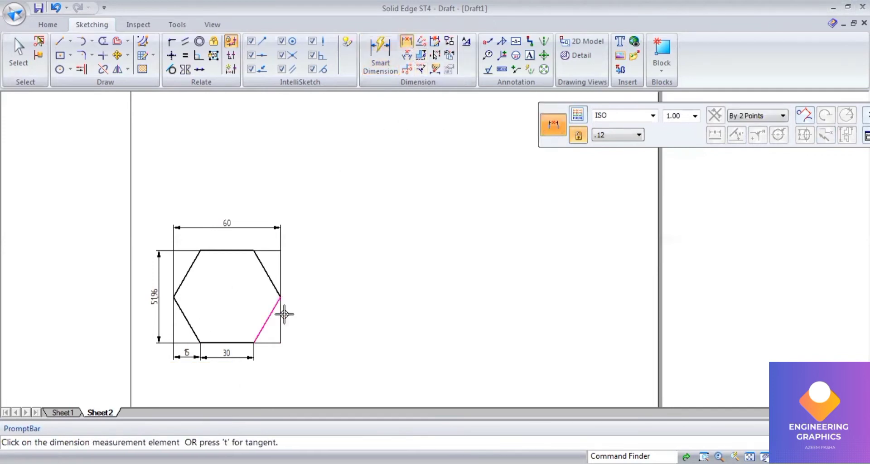
pyautogui.click(272, 343)
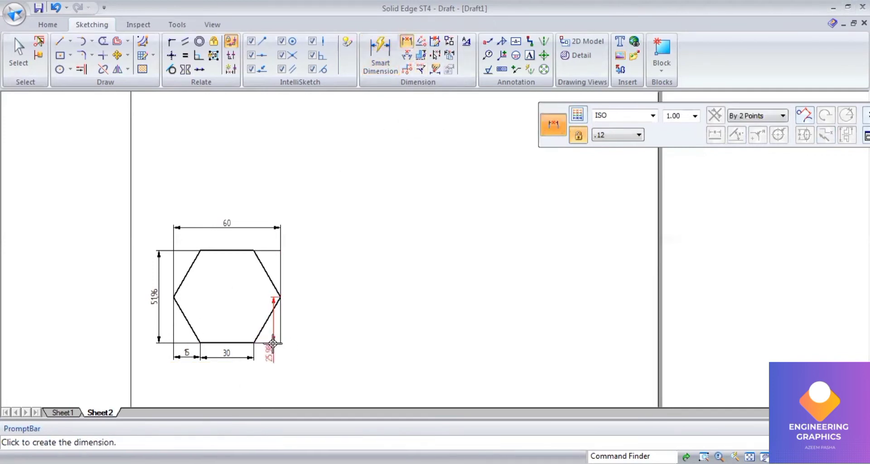
pyautogui.click(299, 330)
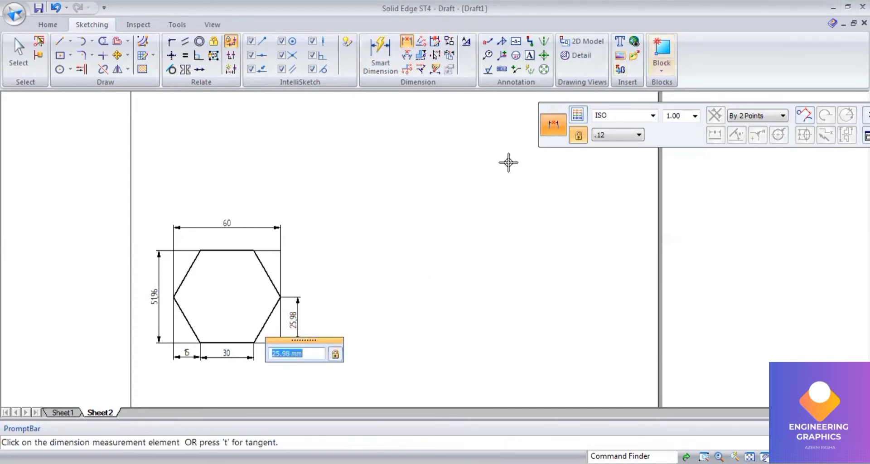
# - Draw a horizontal 0.13 mm wide reference line about 110 mm long to the right of the hexagon
pyautogui.click(59, 41)
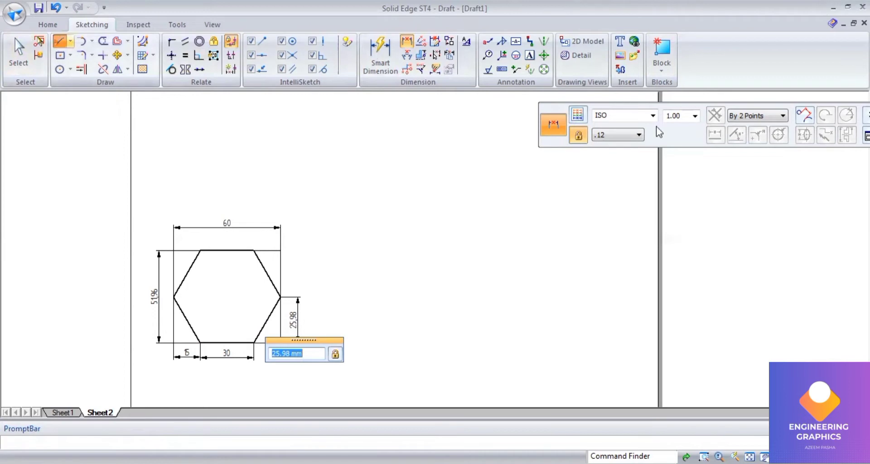
pyautogui.click(701, 116)
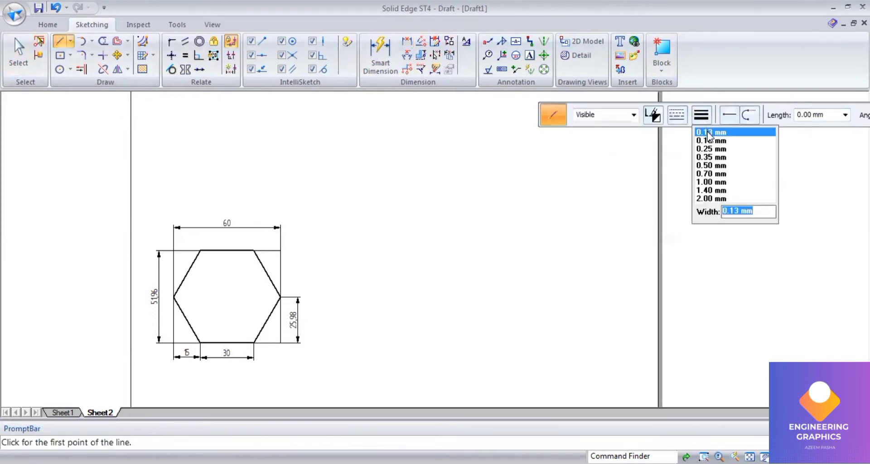
pyautogui.click(710, 133)
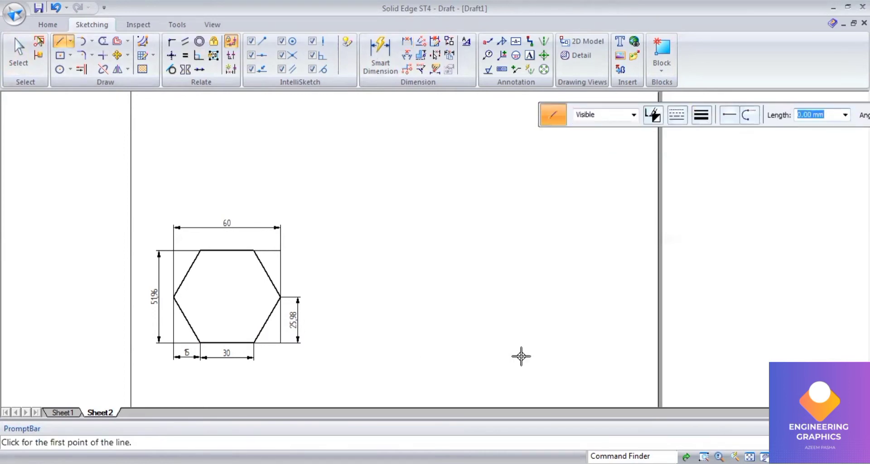
pyautogui.click(410, 358)
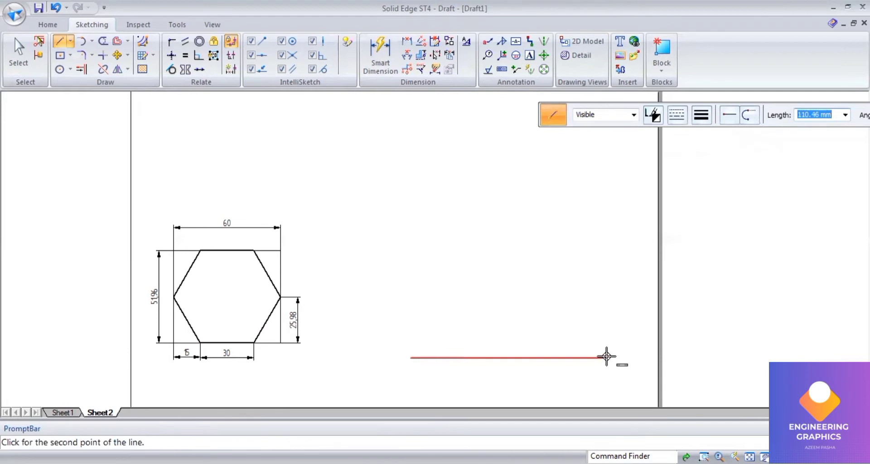
pyautogui.click(606, 357)
pyautogui.scroll(2, 334, 367)
pyautogui.scroll(-1, 334, 368)
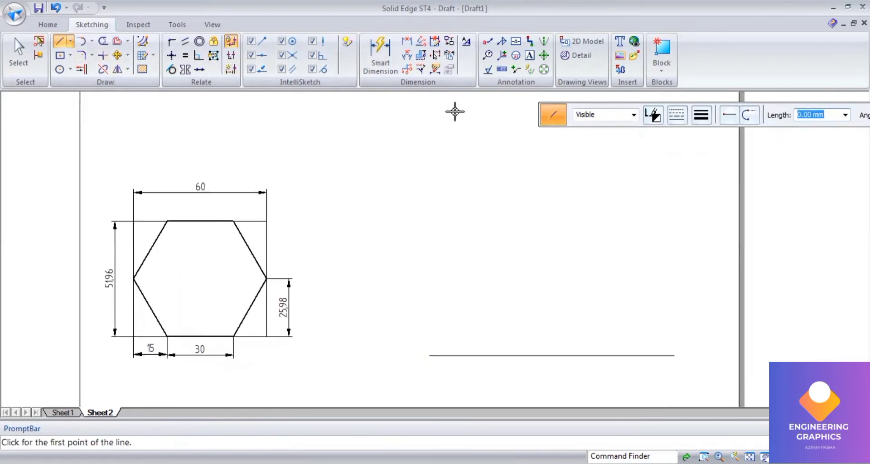
# - Draw a 51.96 mm line at 30 degrees up to the right from the middle of the horizontal reference line
pyautogui.click(553, 356)
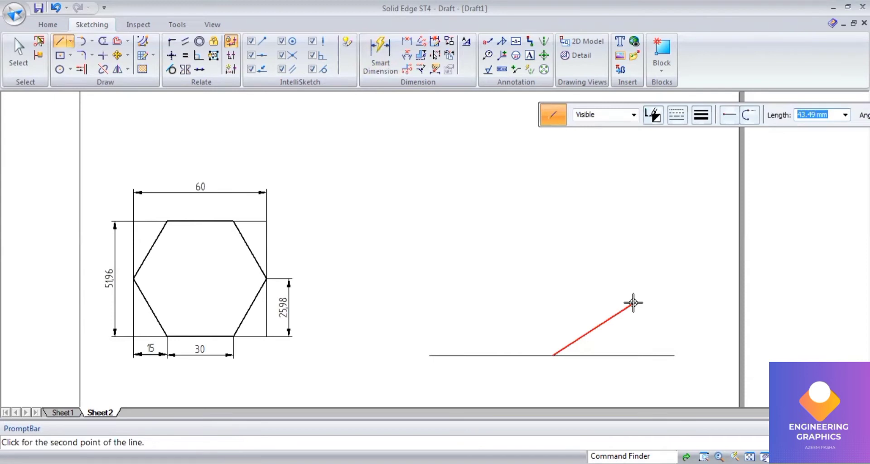
pyautogui.write('51.96')
pyautogui.press('Return')
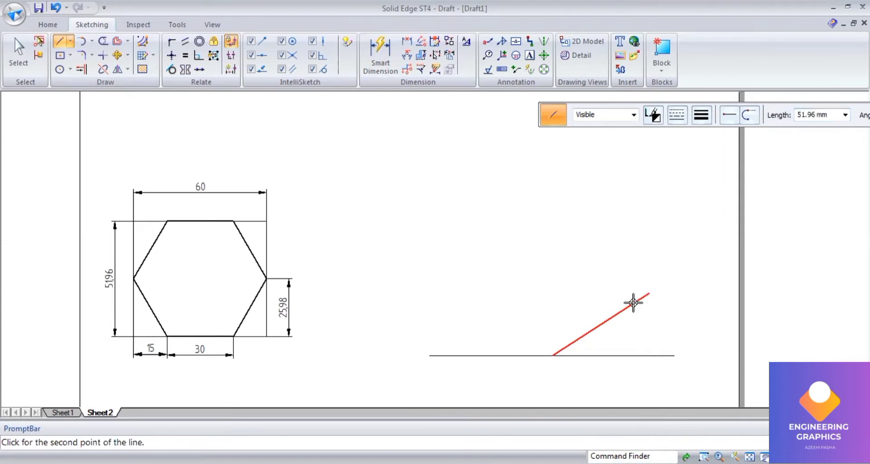
pyautogui.click(634, 303)
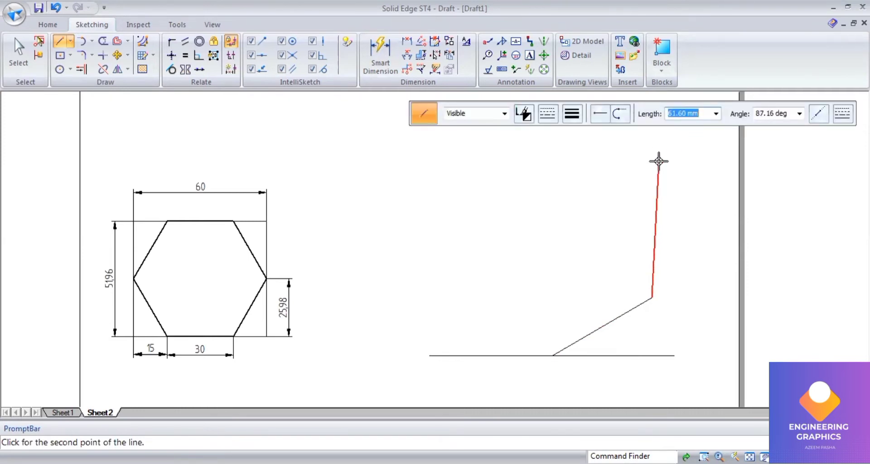
# - Draw a 60 mm line at 150 degrees from the upper end of the 51.96 mm inclined line
pyautogui.write('60')
pyautogui.press('Tab')
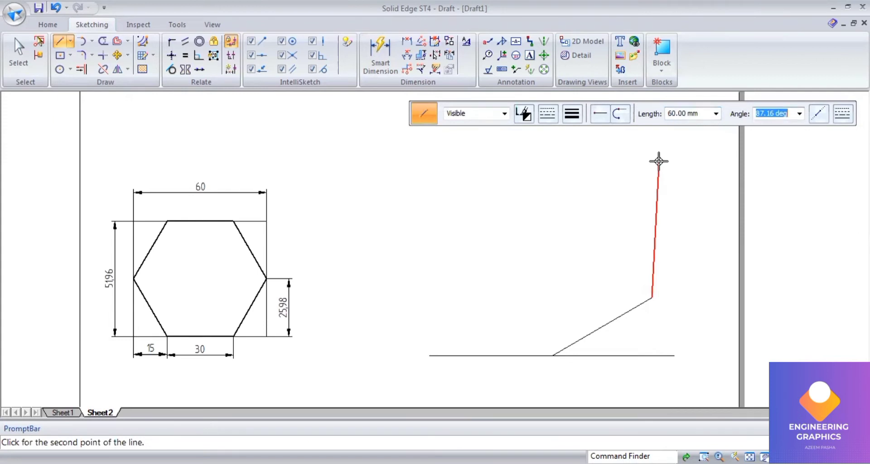
pyautogui.write('150')
pyautogui.press('Return')
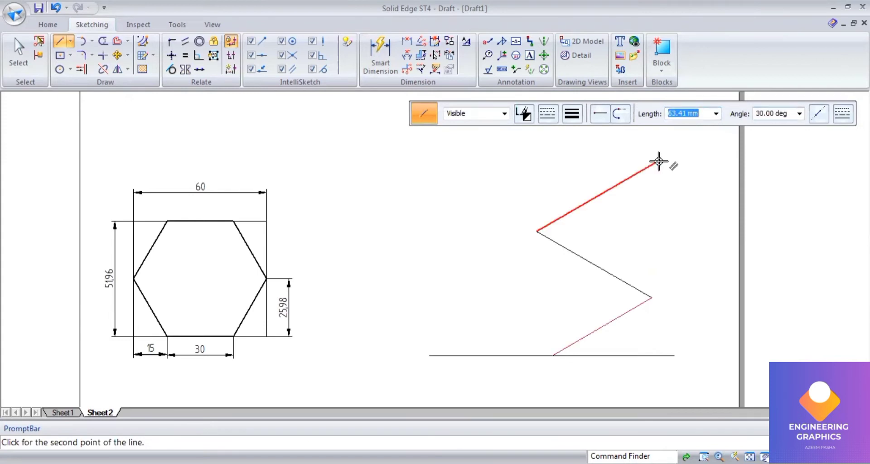
# - Draw a 51.96 mm line at 210 degrees from the parallelogram's top corner, and close the outline at the base point on the reference line
pyautogui.write('51.96')
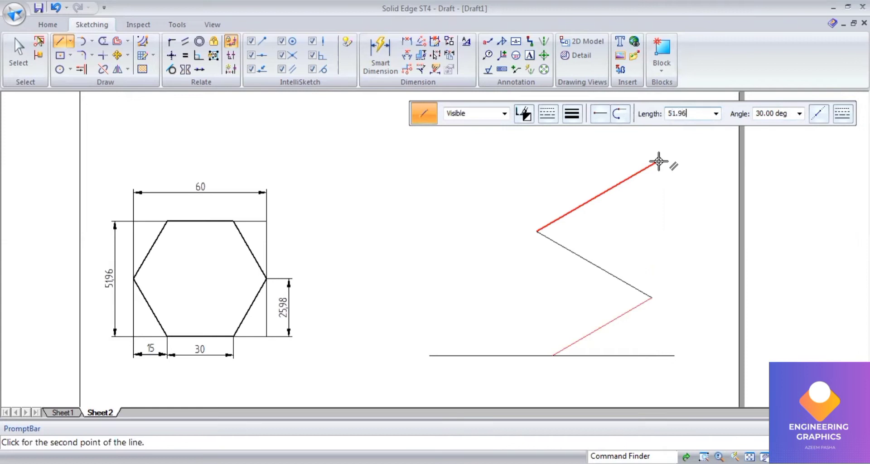
pyautogui.press('Tab')
pyautogui.write('2')
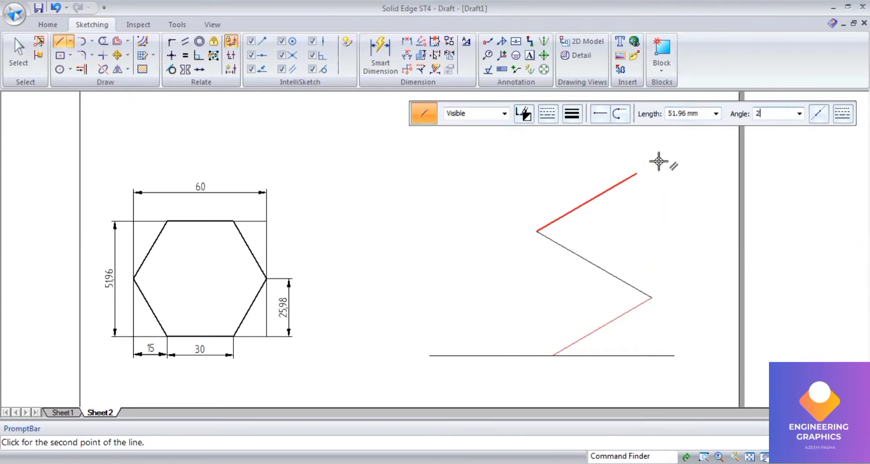
pyautogui.write('10')
pyautogui.press('Return')
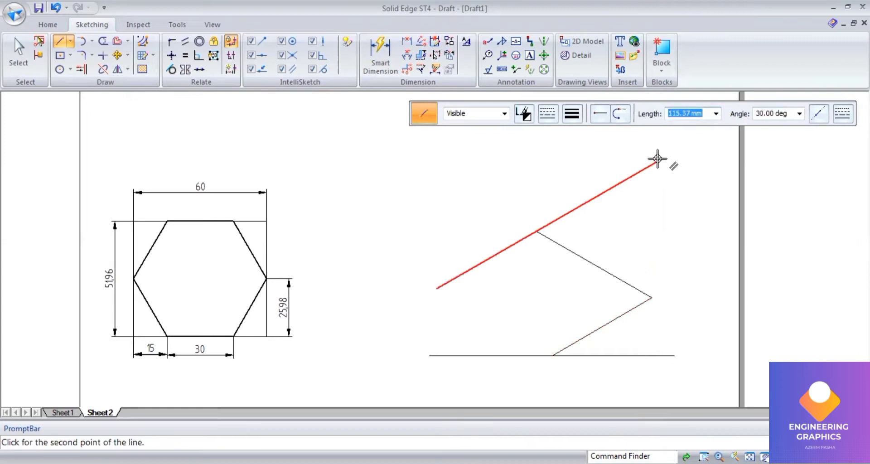
pyautogui.click(554, 356)
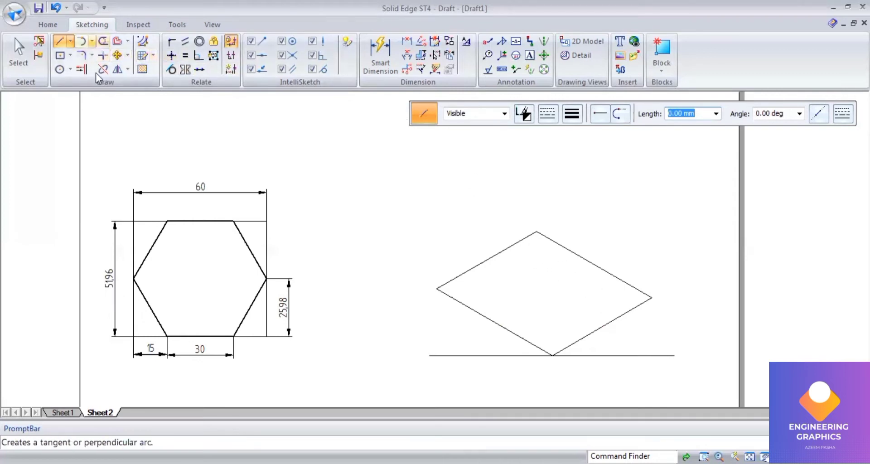
# - Draw a short 25.98 mm radius arc centred on the parallelogram's bottom corner, crossing its lower-right edge
pyautogui.press('a')
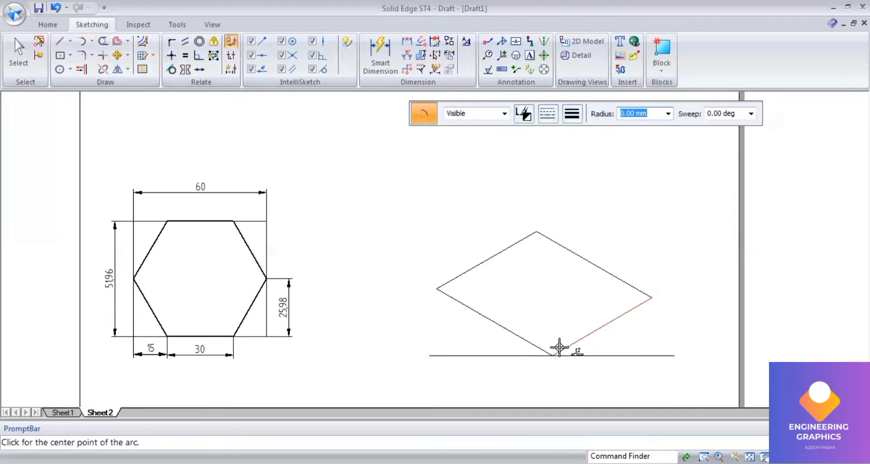
pyautogui.click(551, 356)
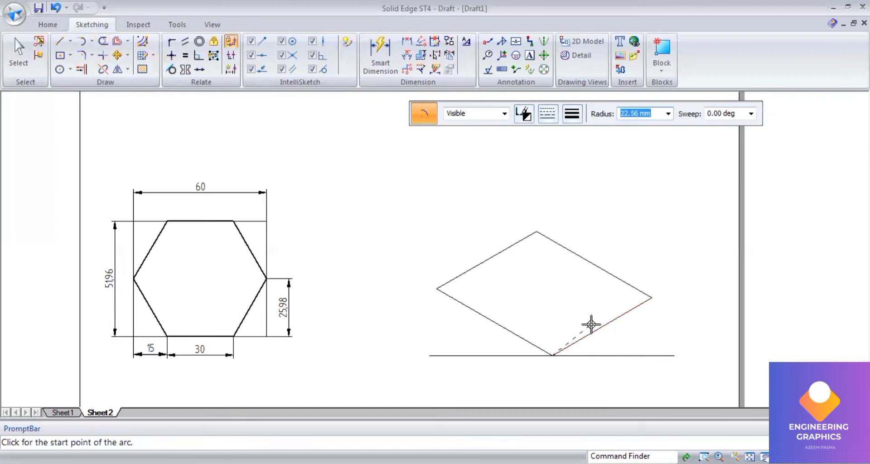
pyautogui.write('25.98')
pyautogui.press('Tab')
pyautogui.click(594, 327)
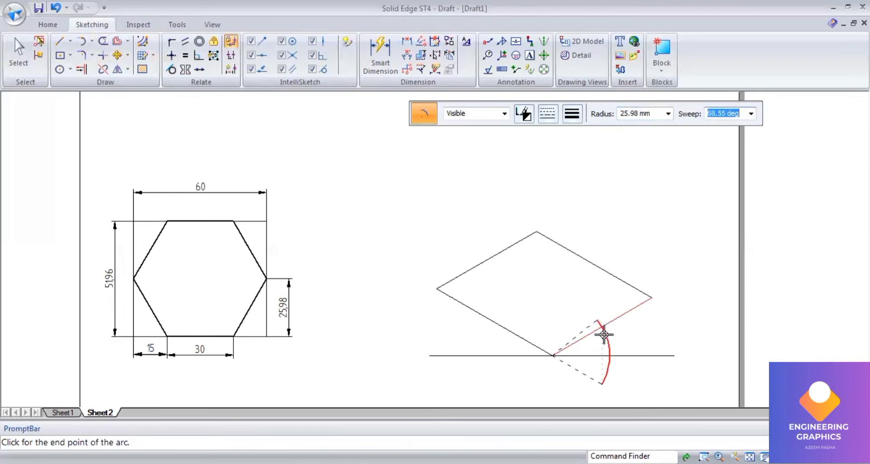
# - Draw a short 25.98 mm radius arc centred on the parallelogram's left corner, crossing its upper-left edge
pyautogui.scroll(1, 602, 323)
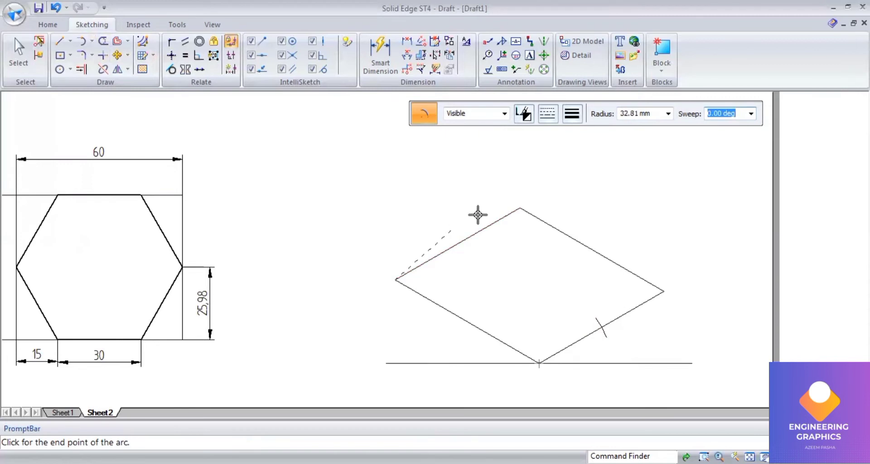
pyautogui.click(636, 113)
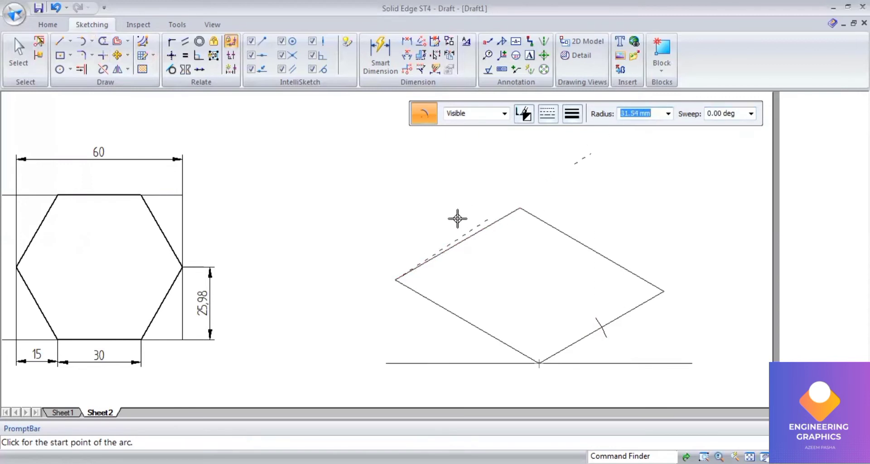
pyautogui.write('25.98')
pyautogui.press('Tab')
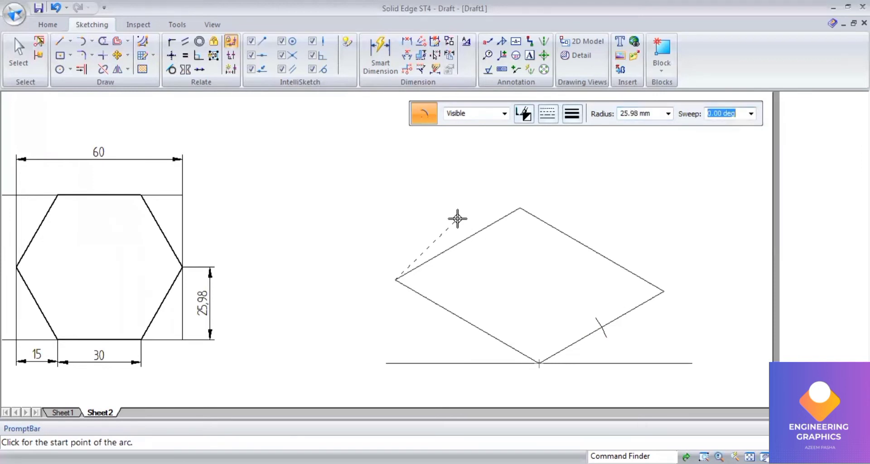
pyautogui.click(461, 223)
pyautogui.click(476, 249)
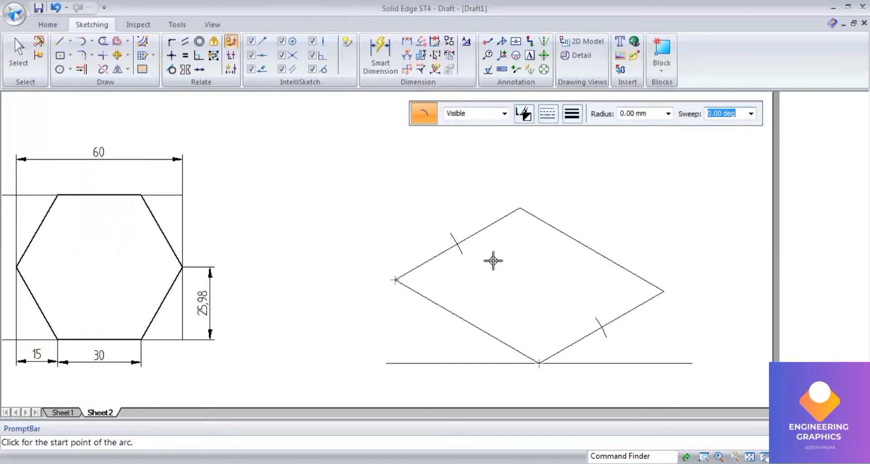
pyautogui.rightClick(492, 260)
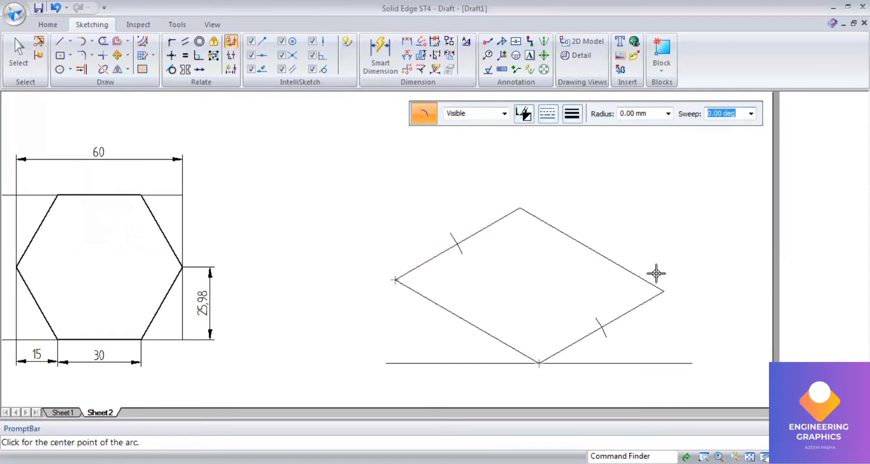
# - Mark the parallelogram's upper-right edge with two short 15 mm radius arcs centred on the right and top corners
pyautogui.click(662, 291)
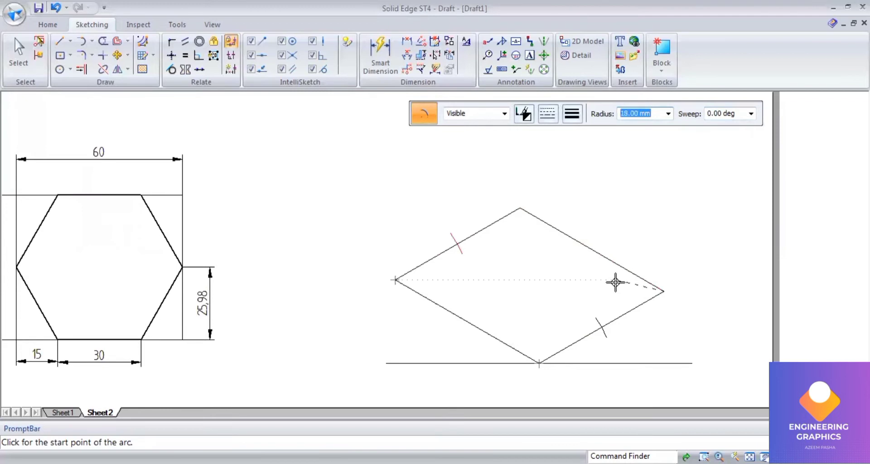
pyautogui.write('15')
pyautogui.press('Tab')
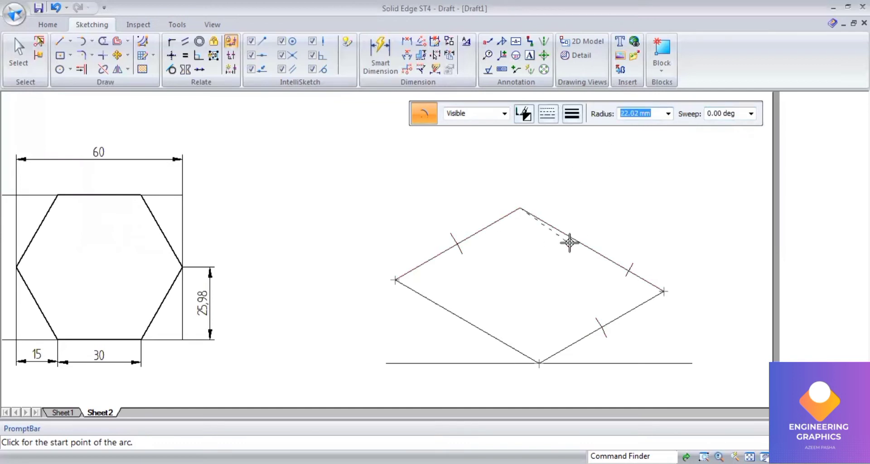
pyautogui.write('15')
pyautogui.press('Tab')
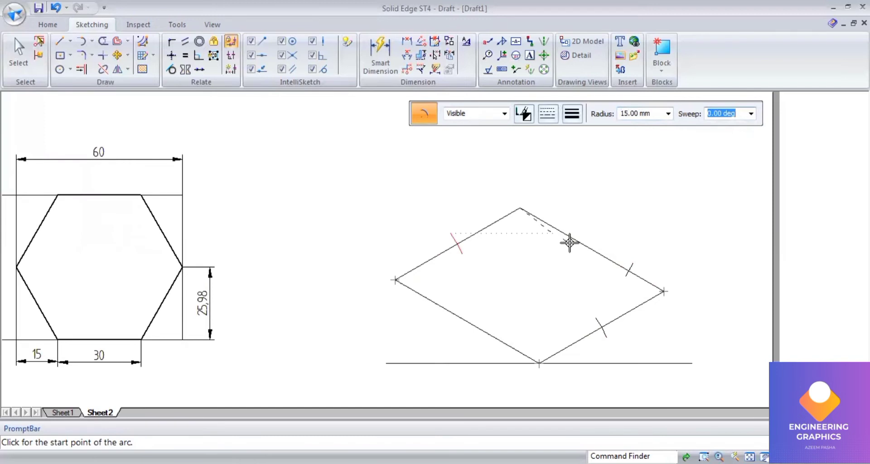
pyautogui.click(575, 232)
# - Mark the parallelogram's lower-left edge with two short 15 mm radius arcs centred on the left and bottom corners
pyautogui.click(396, 280)
pyautogui.click(625, 117)
pyautogui.write('15')
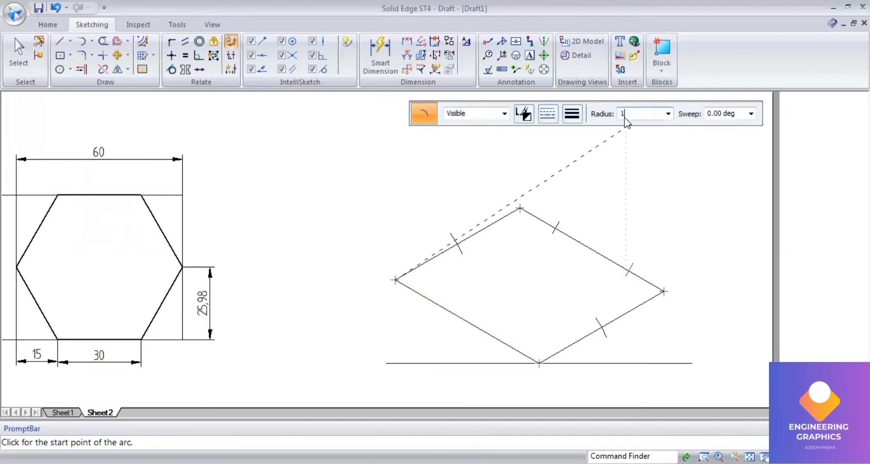
pyautogui.press('Tab')
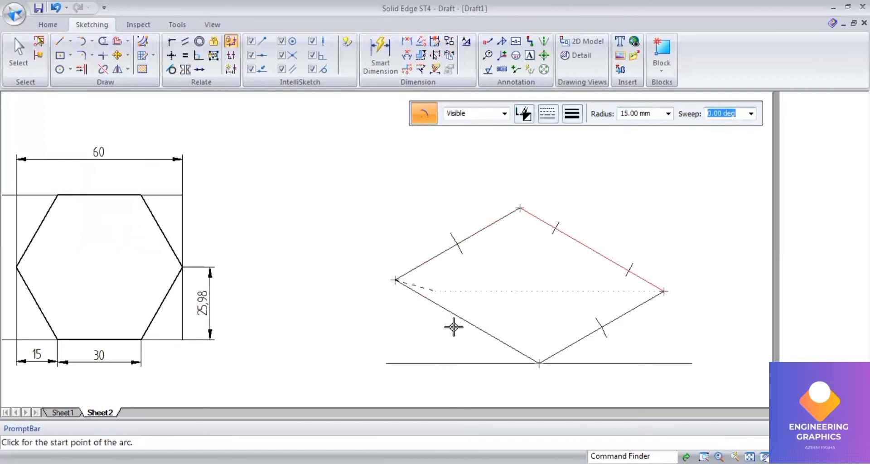
pyautogui.click(538, 362)
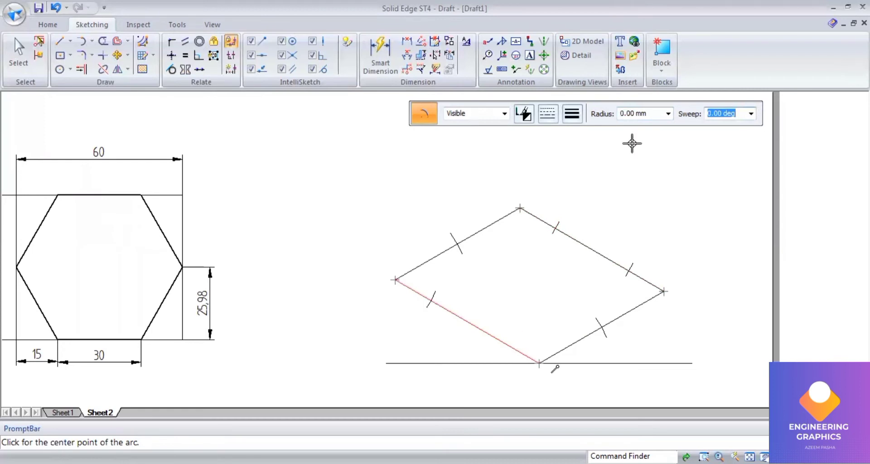
pyautogui.click(639, 114)
pyautogui.write('15')
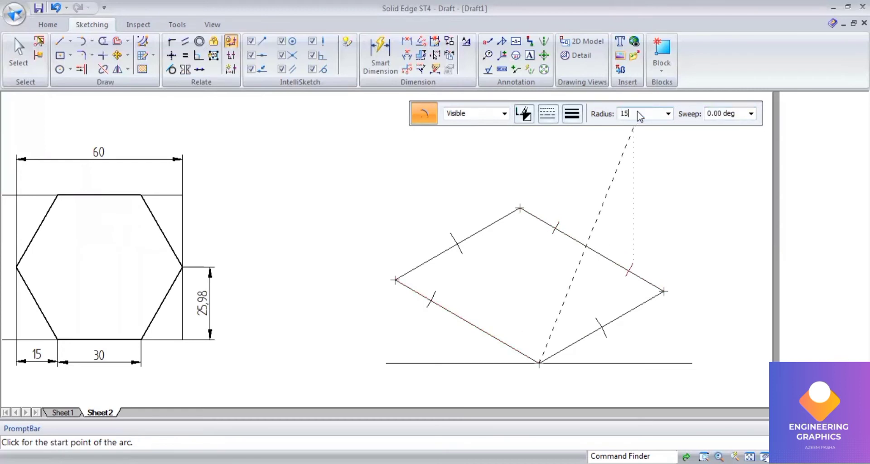
pyautogui.press('Tab')
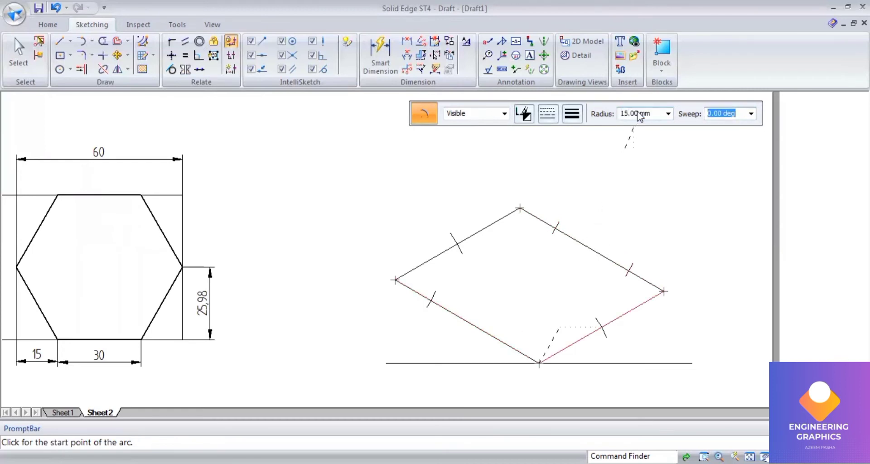
pyautogui.click(510, 352)
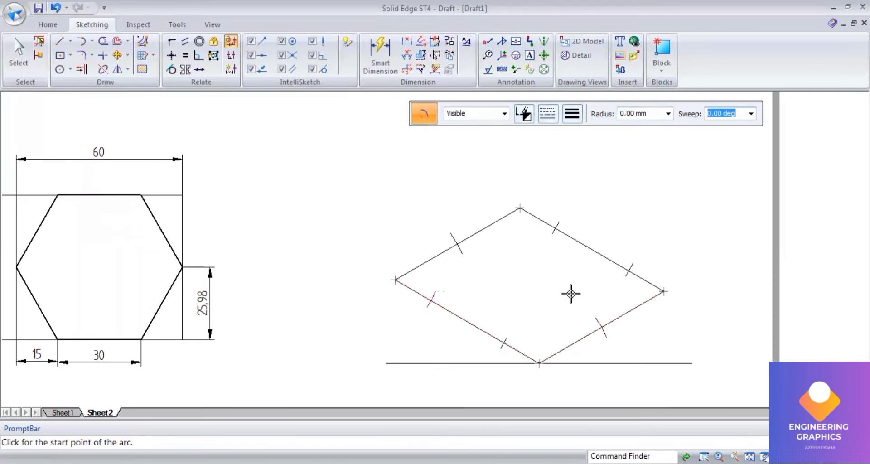
# - Start the Line command with a thicker line width than the construction lines for the isometric hexagon's edges
pyautogui.click(572, 114)
pyautogui.click(581, 164)
pyautogui.click(599, 326)
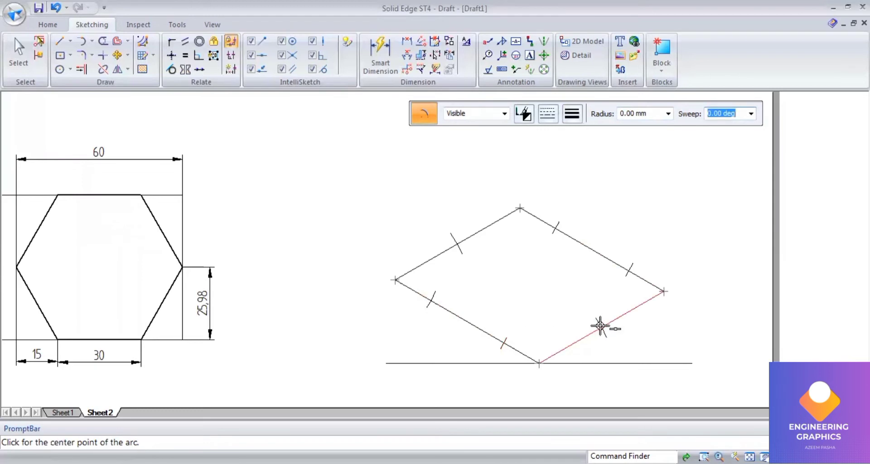
pyautogui.scroll(2, 602, 326)
pyautogui.scroll(3, 602, 326)
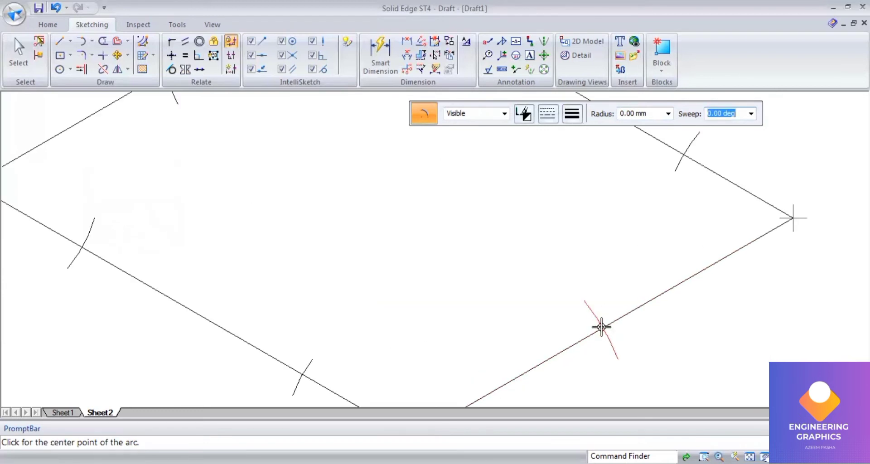
pyautogui.scroll(2, 604, 321)
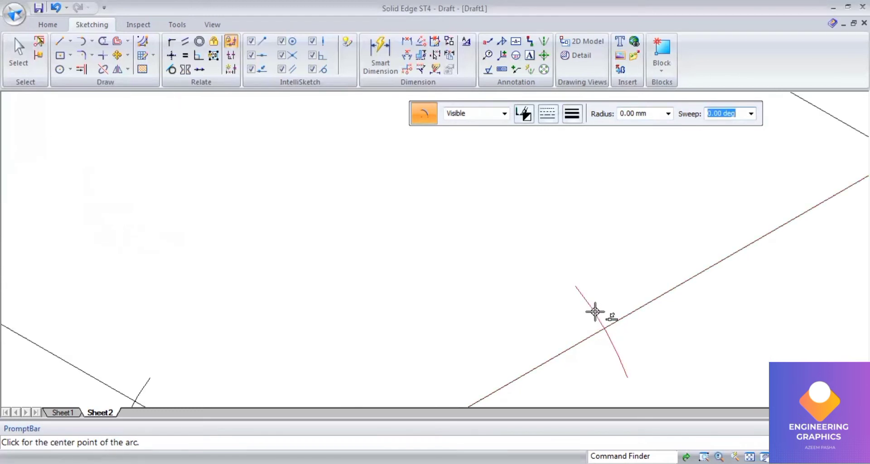
pyautogui.scroll(3, 605, 326)
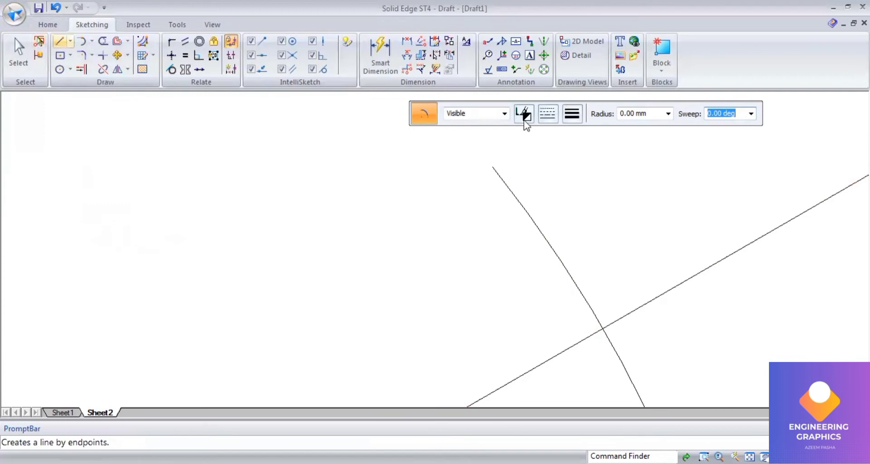
pyautogui.click(571, 113)
pyautogui.click(582, 164)
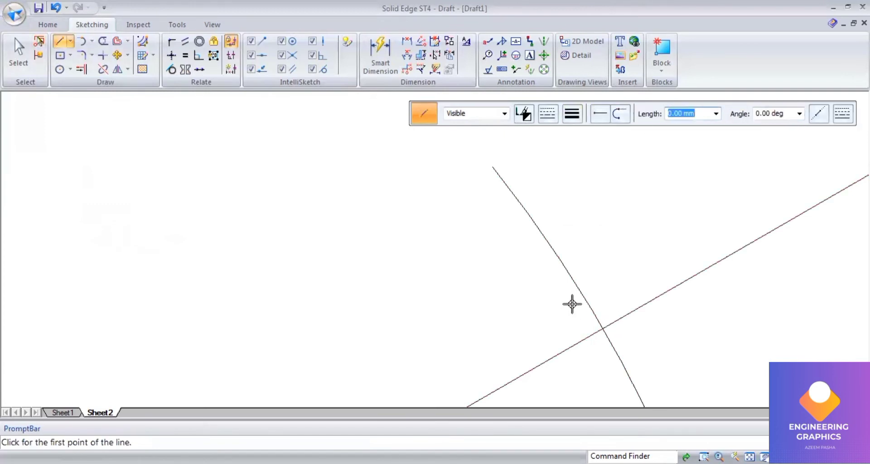
# - Draw the first hexagon edge from the arc mark on the lower-right edge to the nearer mark on the upper-right edge
pyautogui.click(601, 329)
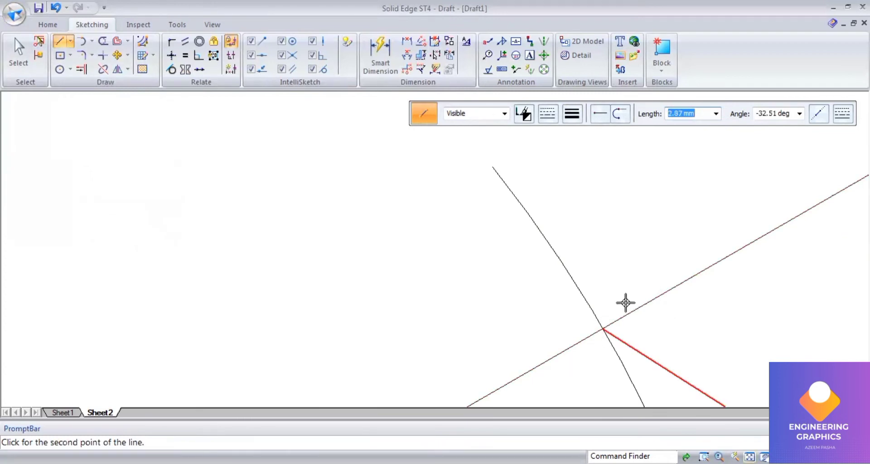
pyautogui.scroll(-3, 536, 278)
pyautogui.scroll(3, 464, 227)
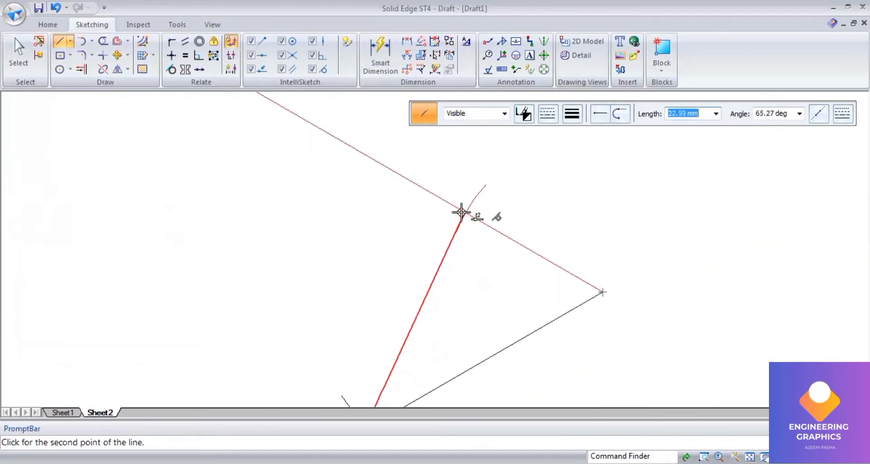
pyautogui.click(479, 217)
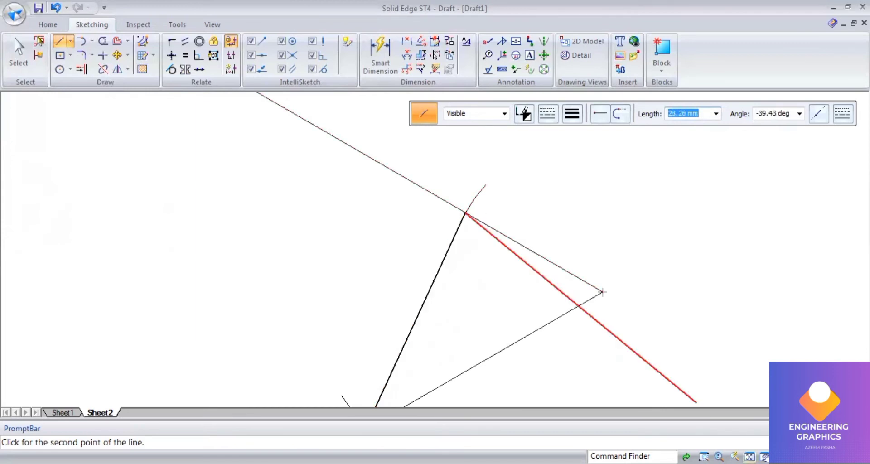
# - Continue the hexagon outline along the parallelogram's upper-right edge to the arc mark near the top corner
pyautogui.scroll(-3, 528, 254)
pyautogui.scroll(3, 537, 272)
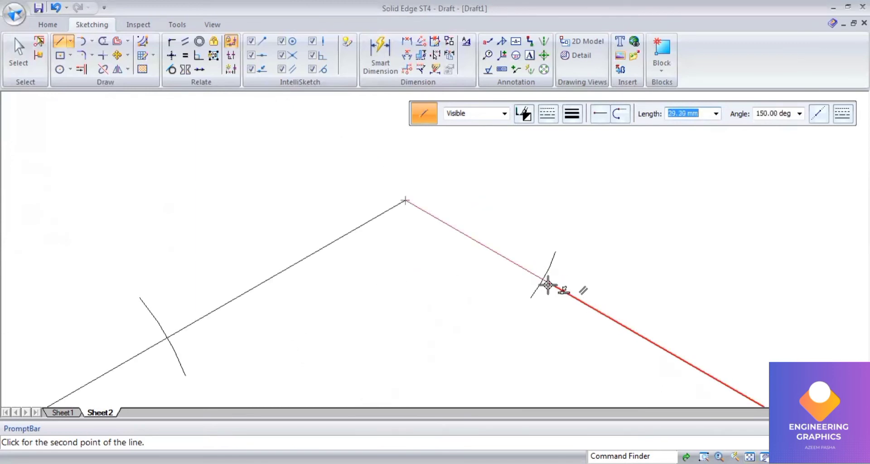
pyautogui.click(541, 280)
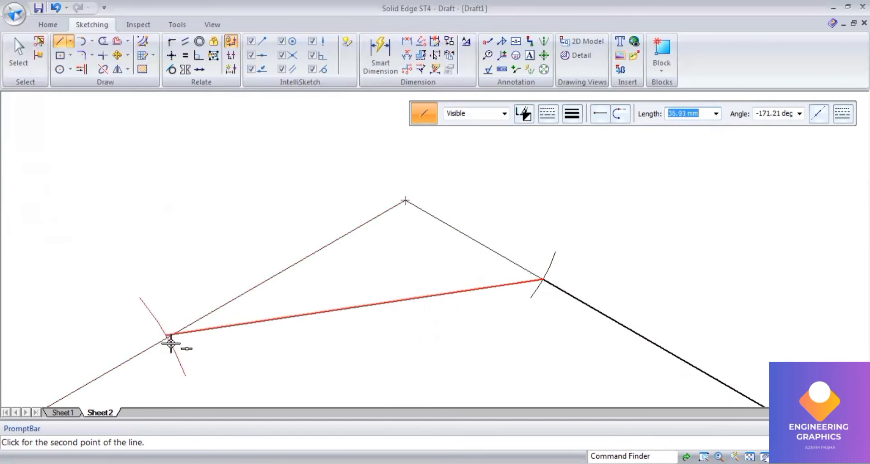
# - Continue the hexagon outline from the mark near the top corner to the arc intersection on the upper-left edge
pyautogui.scroll(3, 163, 335)
pyautogui.scroll(-1, 161, 330)
pyautogui.scroll(1, 165, 320)
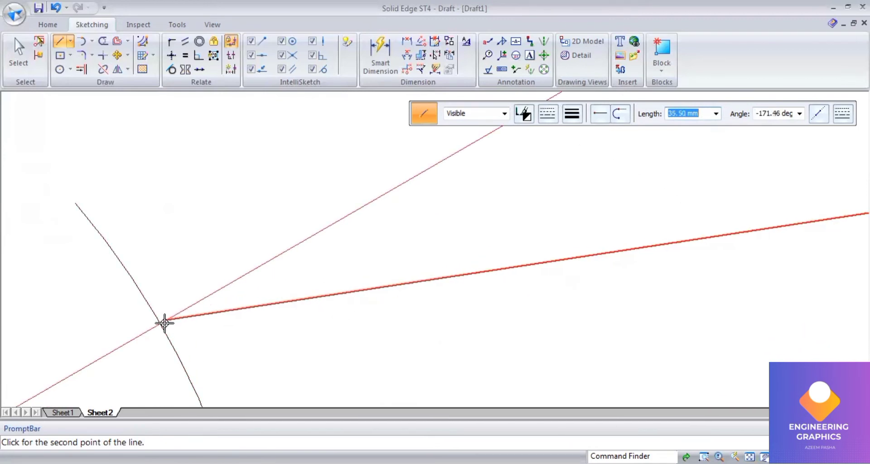
pyautogui.scroll(1, 163, 324)
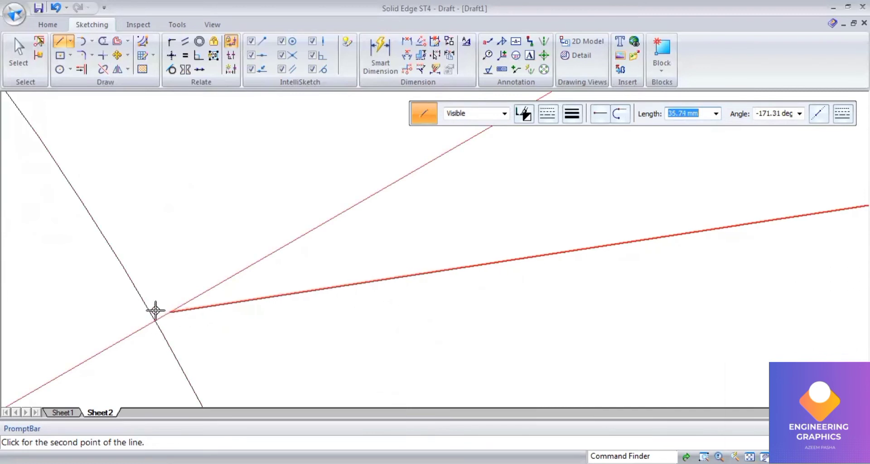
pyautogui.click(154, 320)
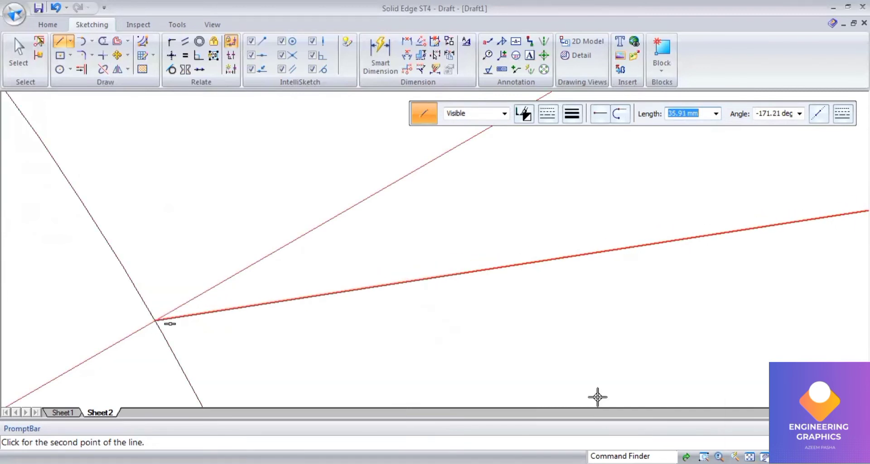
pyautogui.scroll(-3, 460, 295)
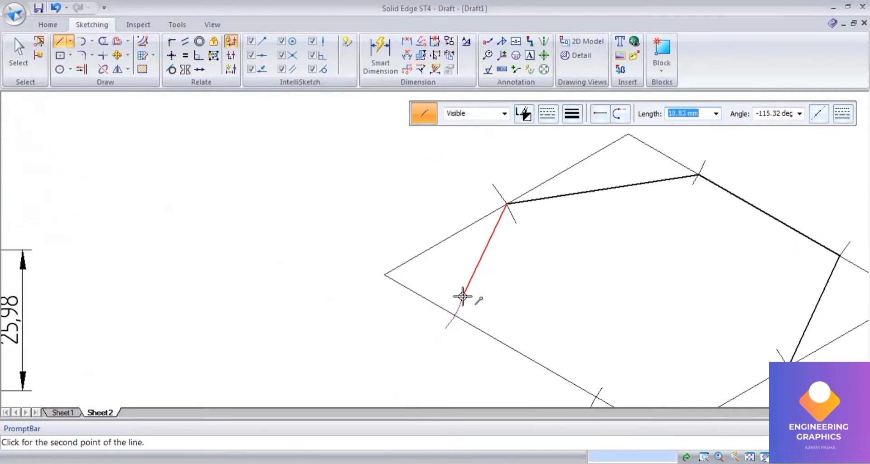
# - Continue the hexagon outline from the upper-left edge's arc intersection to the arc mark nearest the parallelogram's left corner on the lower-left edge
pyautogui.scroll(2, 423, 320)
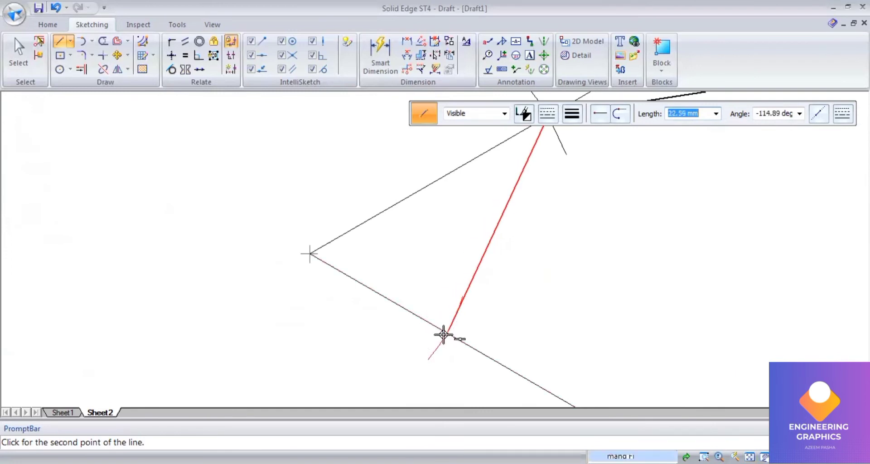
pyautogui.scroll(2, 438, 328)
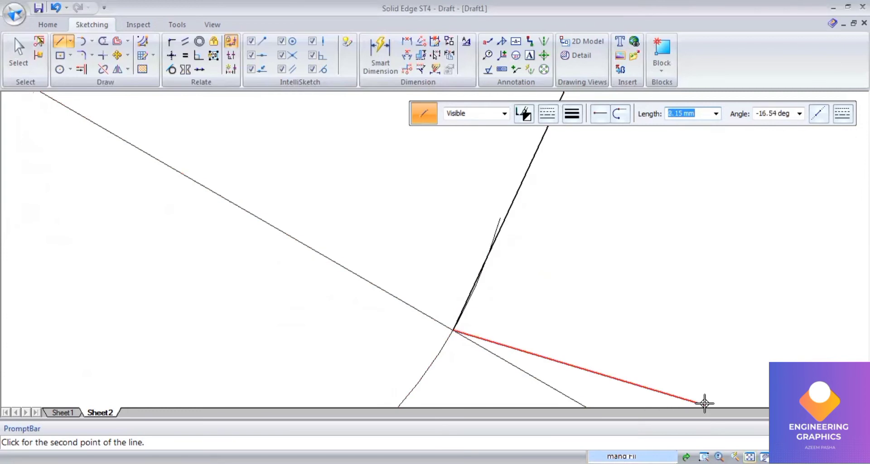
pyautogui.scroll(-2, 505, 314)
# - Continue the outline along the lower-left edge to the arc mark near the bottom corner and close the hexagon at its starting mark
pyautogui.scroll(2, 498, 303)
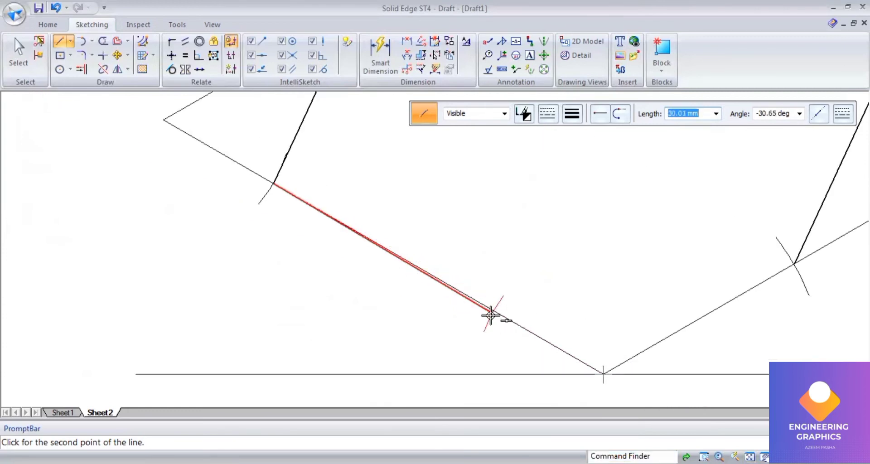
pyautogui.scroll(2, 495, 309)
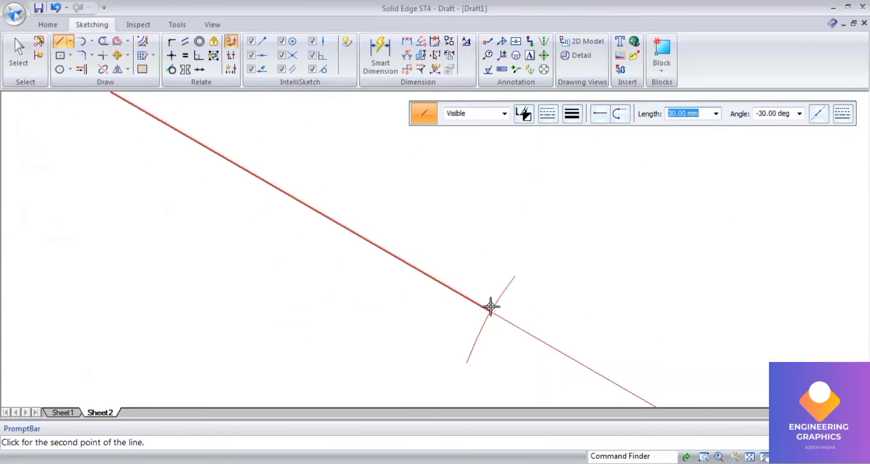
pyautogui.click(491, 311)
pyautogui.scroll(-2, 580, 301)
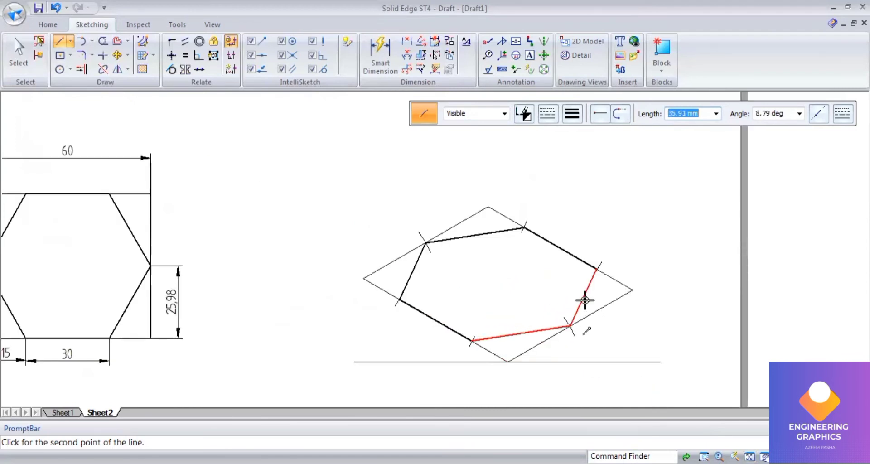
pyautogui.click(571, 326)
pyautogui.scroll(-1, 602, 240)
pyautogui.rightClick(602, 239)
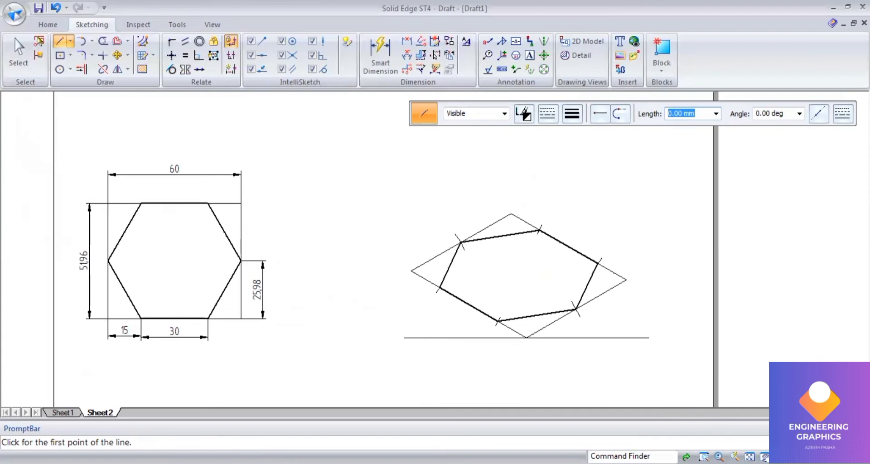
# - Check the prism's axis length in the Acrobat Reader question paper and draw a 30 mm vertical line up from the isometric hexagon's leftmost corner
pyautogui.hotkey('alt', 'Tab')
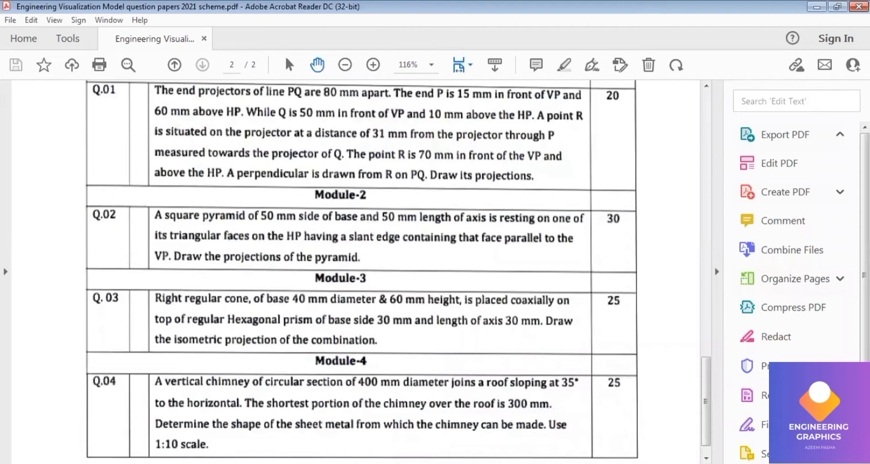
pyautogui.hotkey('alt', 'Tab')
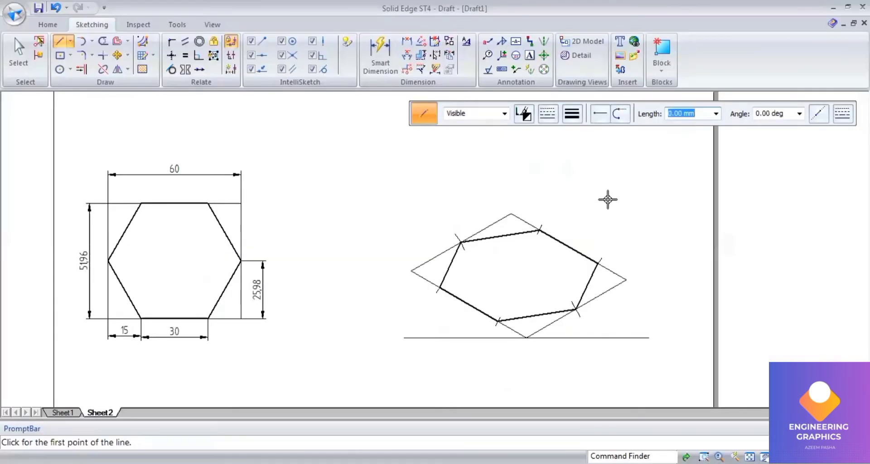
pyautogui.click(439, 287)
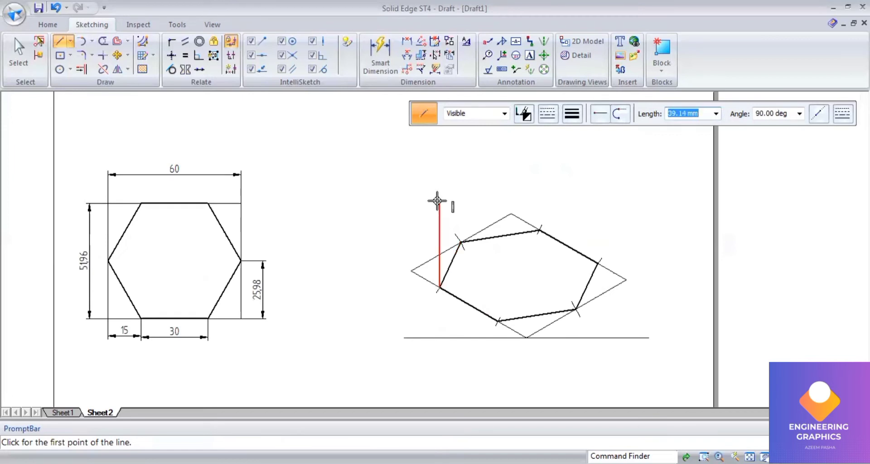
pyautogui.write('30')
pyautogui.press('Tab')
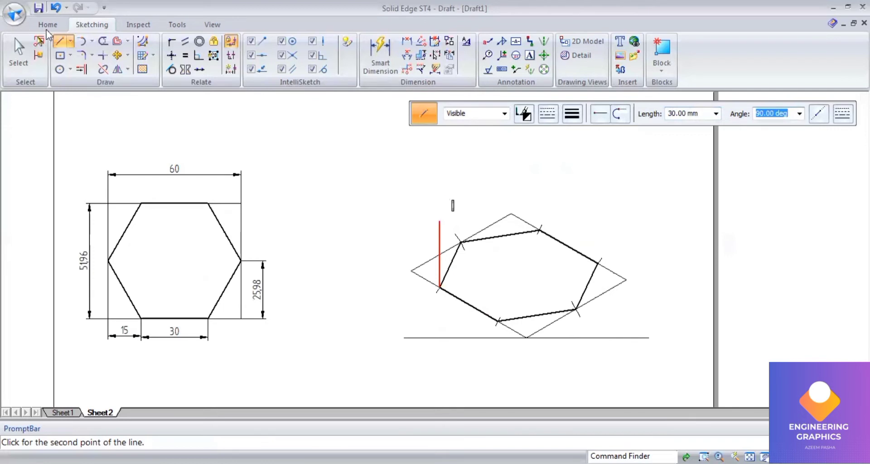
pyautogui.press('Return')
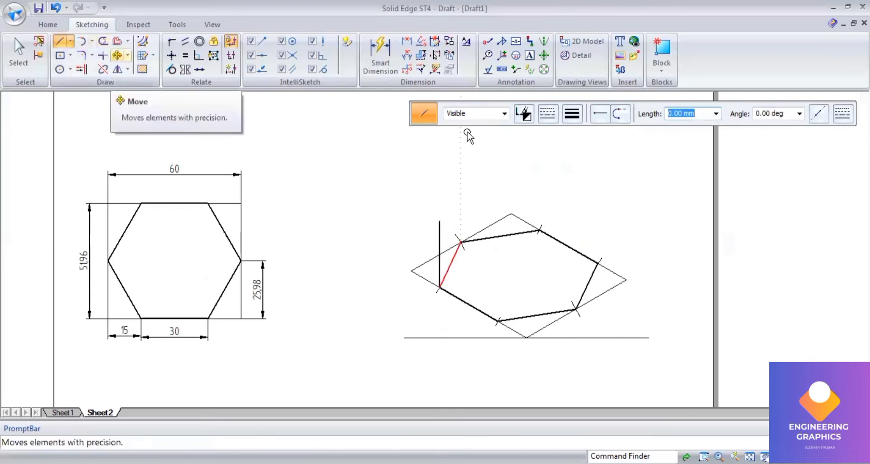
# - Copy the 30 mm vertical edge with the Move command to the other five corners of the base hexagon
pyautogui.click(437, 282)
pyautogui.click(439, 287)
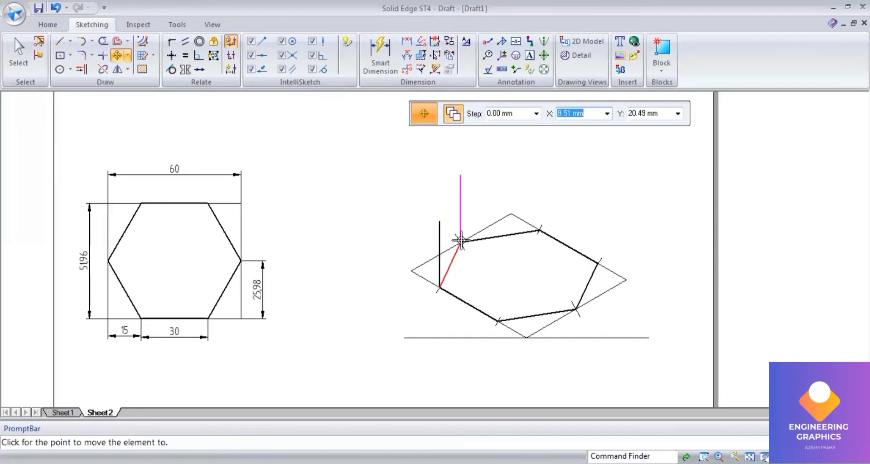
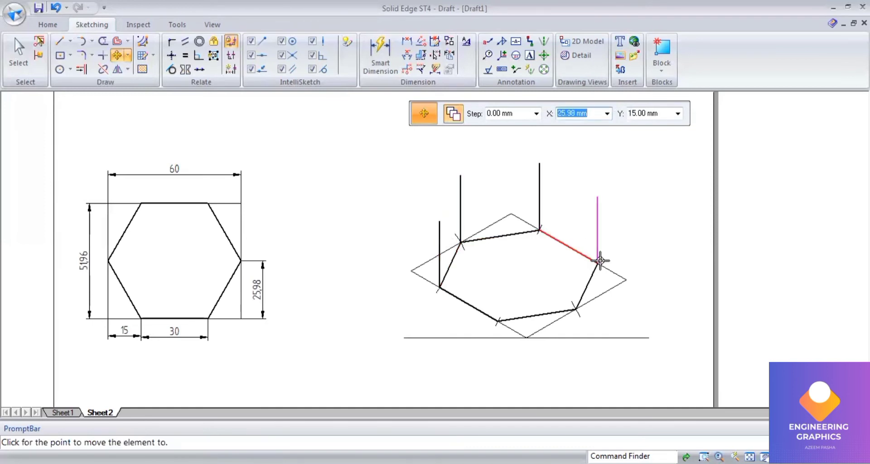
pyautogui.click(599, 261)
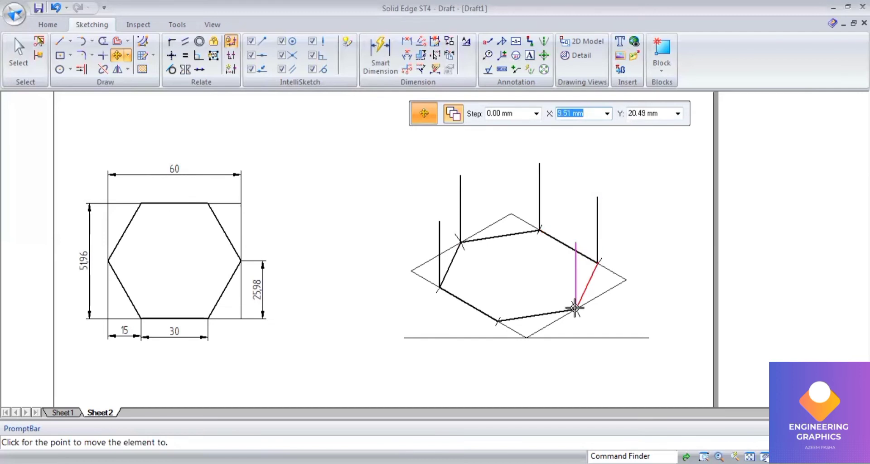
pyautogui.click(533, 312)
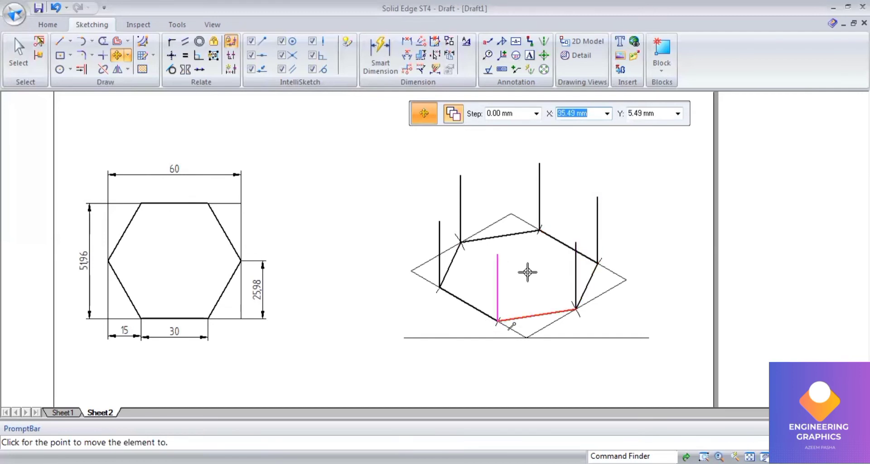
pyautogui.click(525, 247)
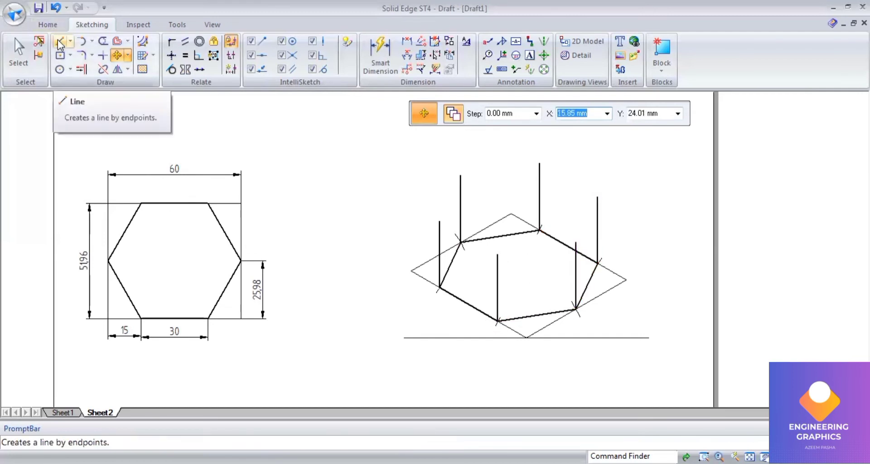
# - Draw the prism's top hexagon by joining the upper ends of the six vertical edges with lines
pyautogui.click(60, 41)
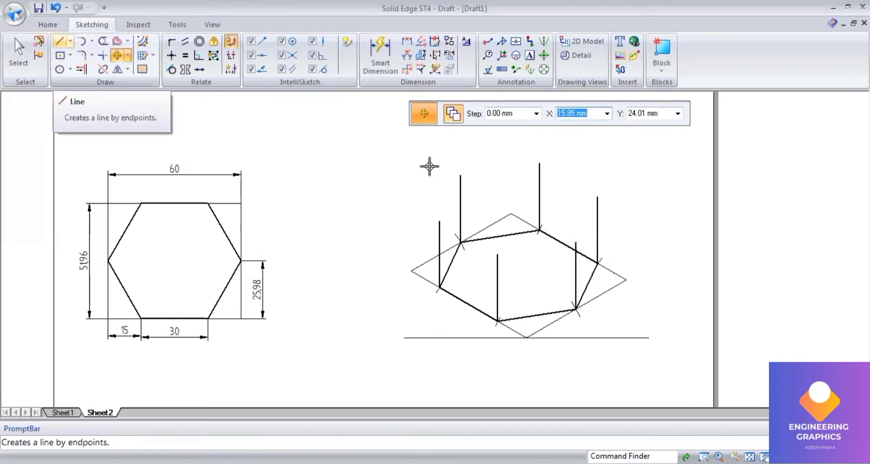
pyautogui.click(460, 174)
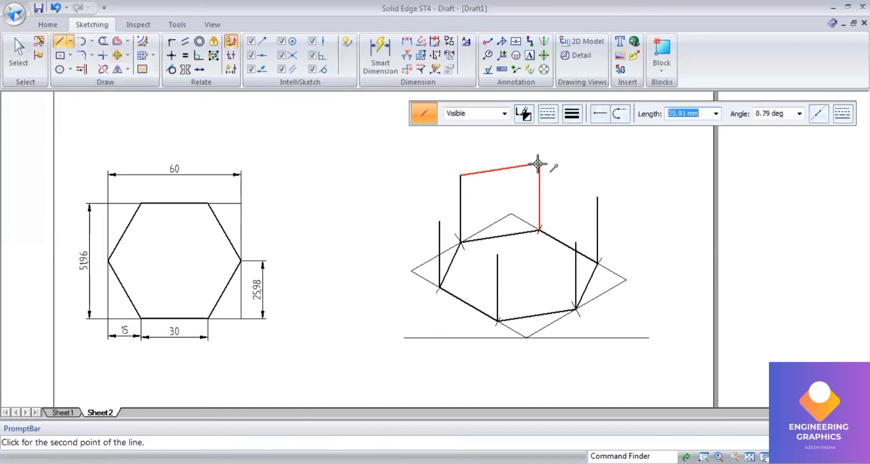
pyautogui.click(539, 163)
pyautogui.click(597, 197)
pyautogui.click(575, 243)
pyautogui.click(497, 254)
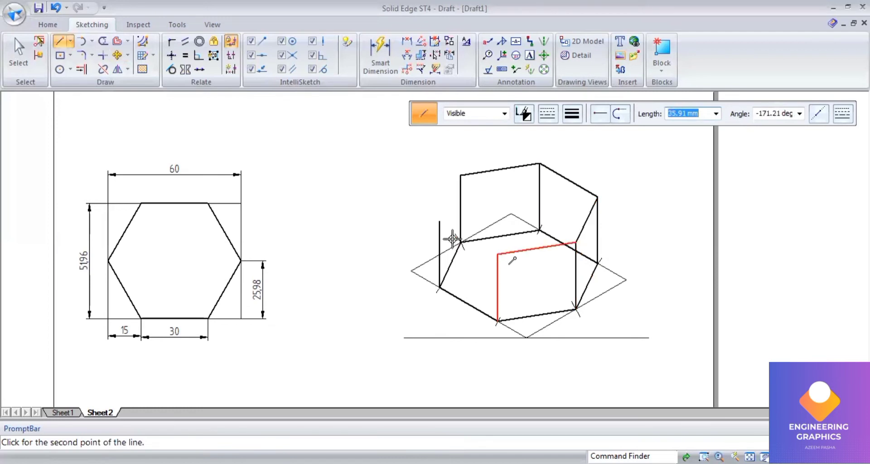
pyautogui.click(467, 180)
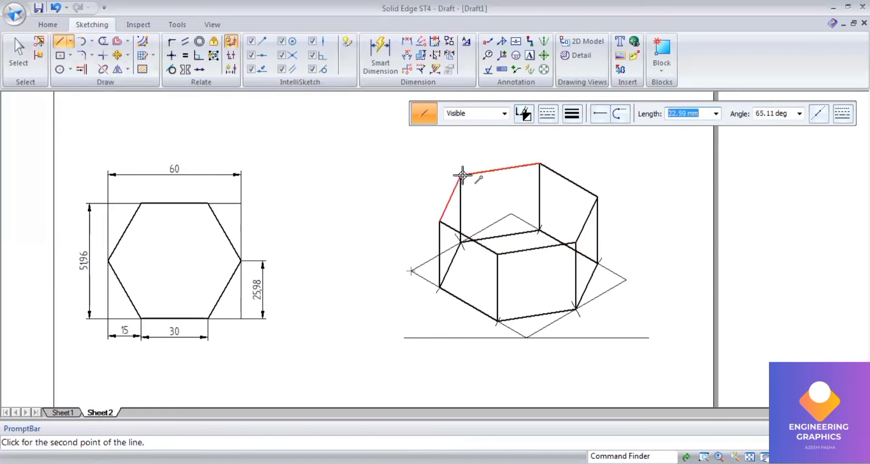
pyautogui.click(461, 175)
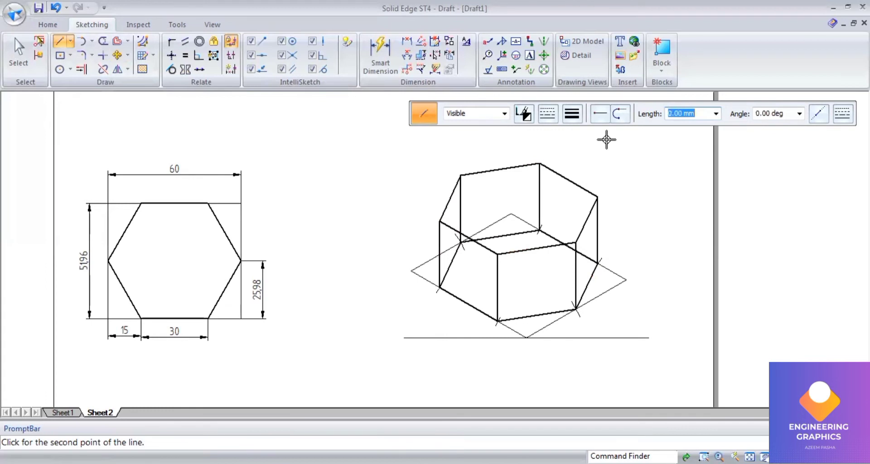
pyautogui.rightClick(606, 139)
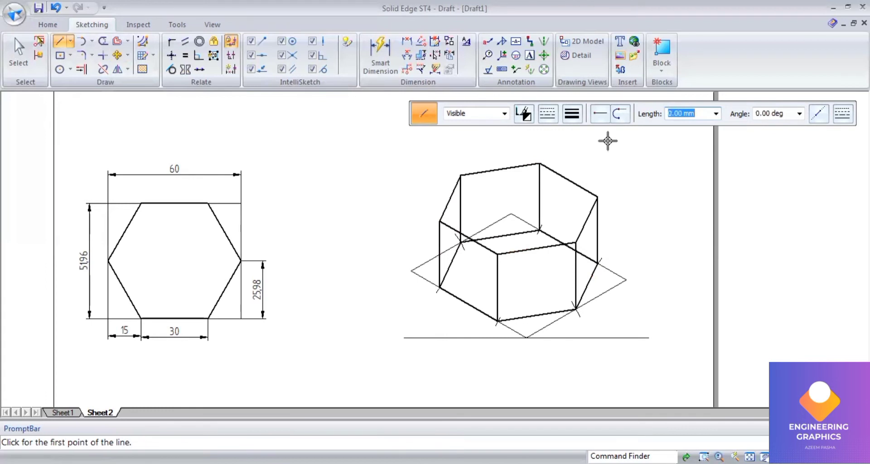
# - Dimension the angles between the horizontal base line and both lower edges of the isometric parallelogram
pyautogui.click(547, 113)
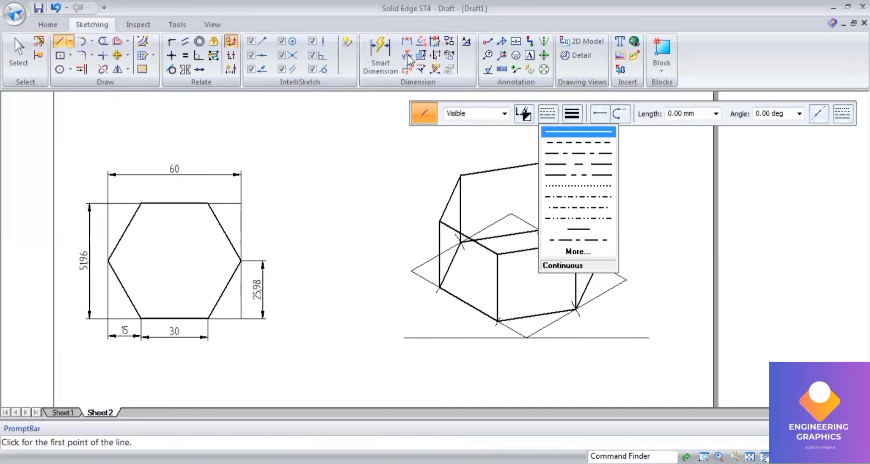
pyautogui.click(561, 330)
pyautogui.click(571, 333)
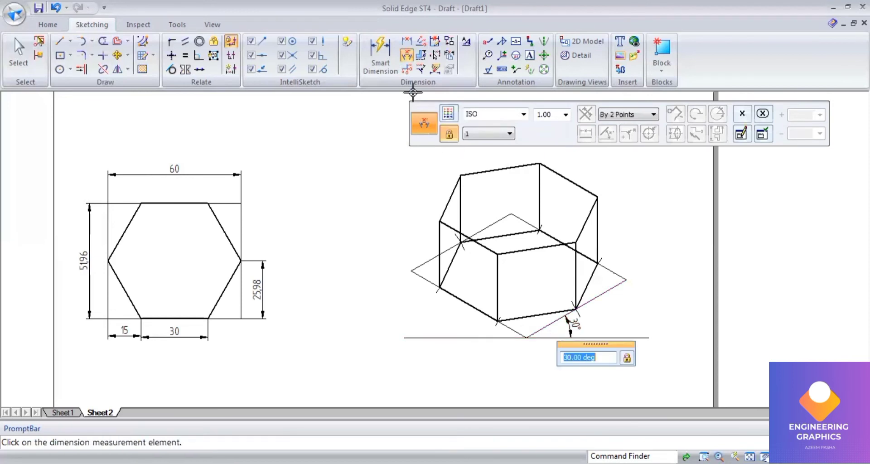
pyautogui.click(407, 55)
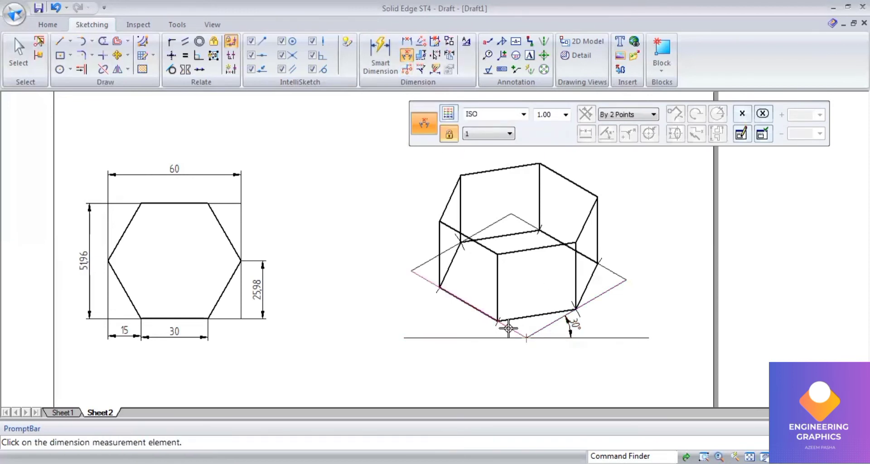
pyautogui.click(487, 334)
pyautogui.click(478, 334)
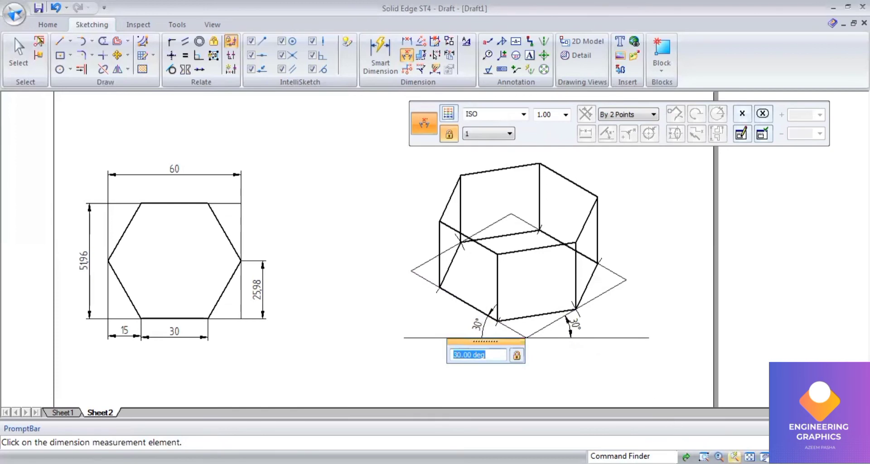
# - Check the cone's base diameter in the Acrobat Reader question paper and draw a 40 mm line at 30° in the free space above the views
pyautogui.click(750, 456)
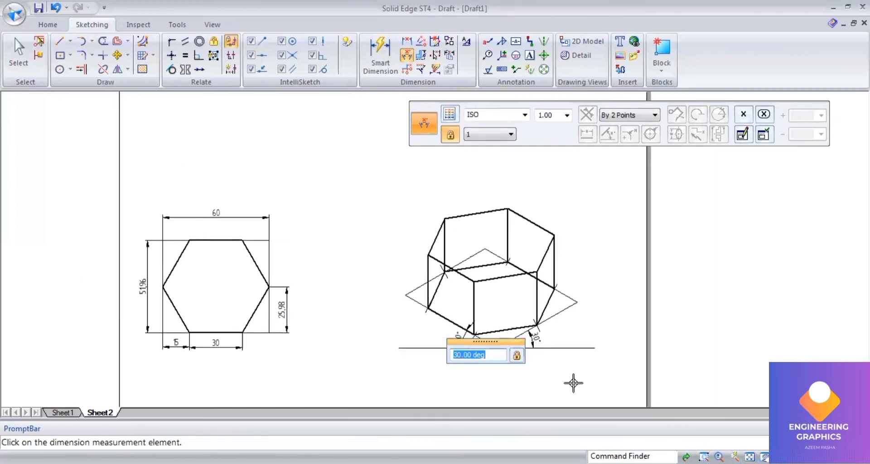
pyautogui.hotkey('alt', 'Tab')
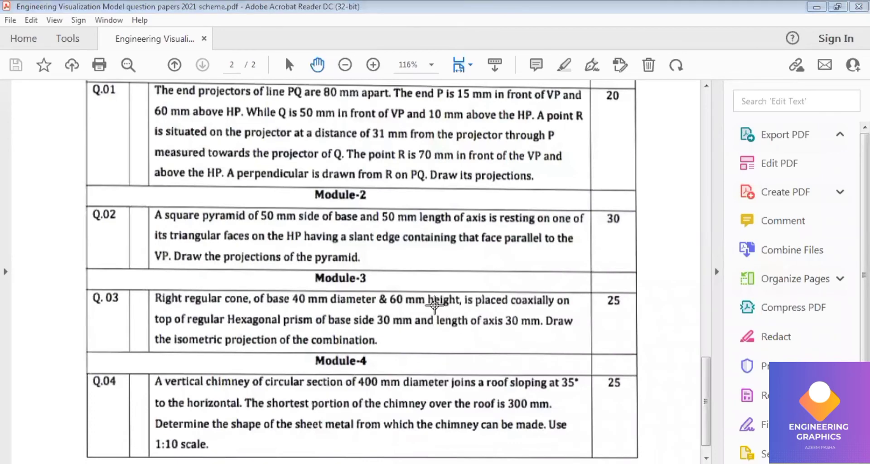
pyautogui.hotkey('alt', 'Tab')
pyautogui.scroll(1, 535, 166)
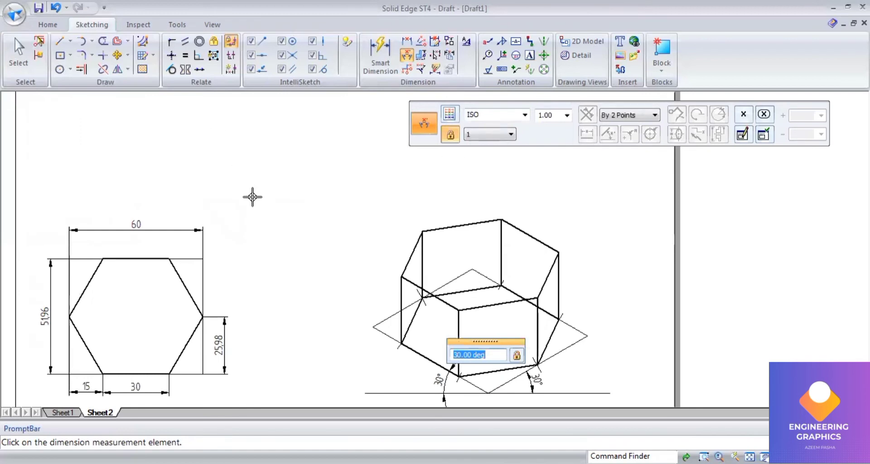
pyautogui.click(60, 40)
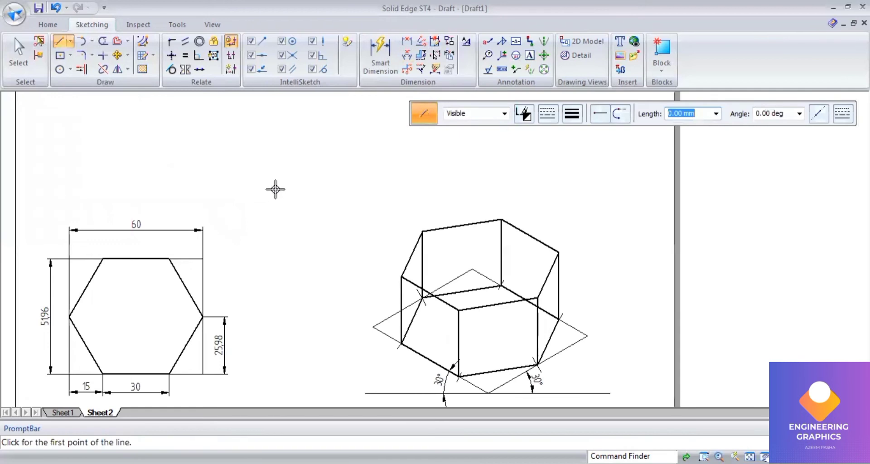
pyautogui.click(300, 190)
pyautogui.write('40')
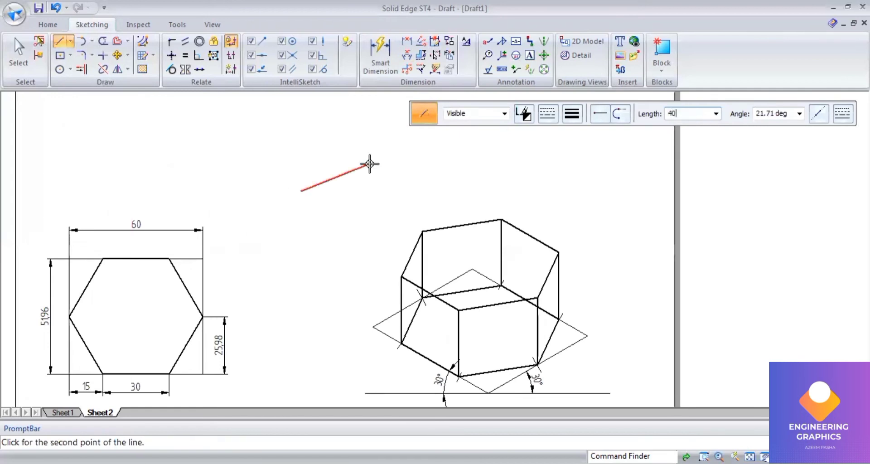
pyautogui.press('Tab')
pyautogui.write('3')
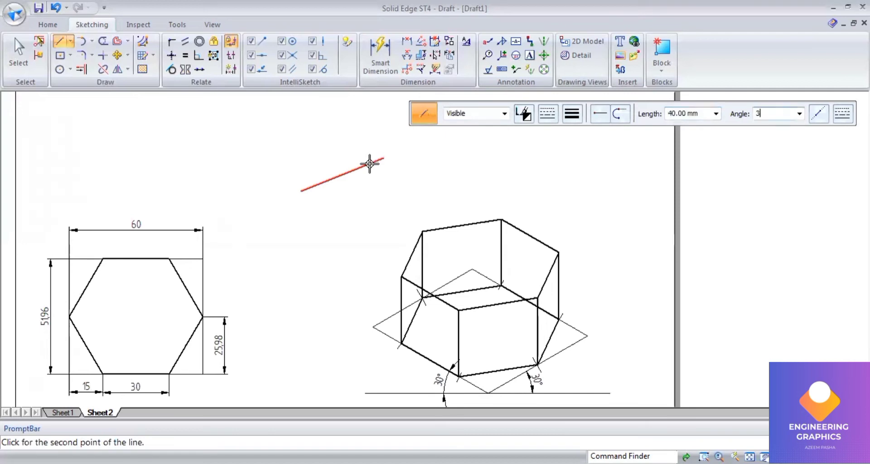
pyautogui.press('Return')
# - Add a 40 mm side at 150° and another 40 mm side parallel to the first, and close the rhombus at its starting point
pyautogui.write('40')
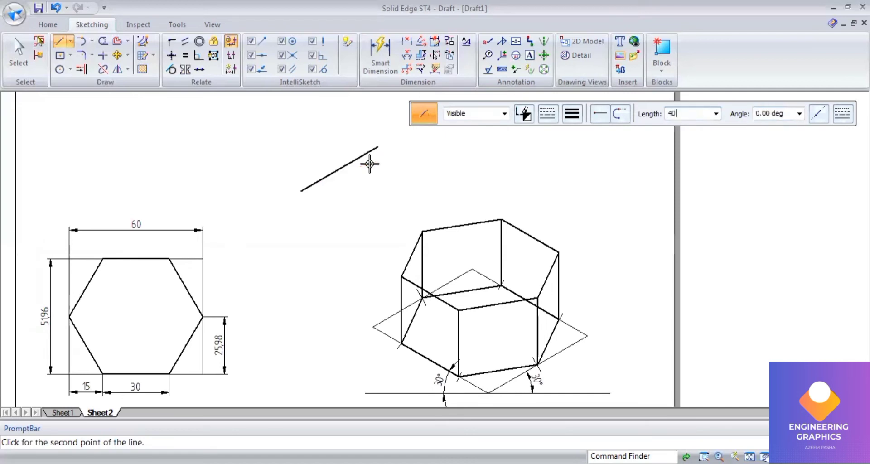
pyautogui.press('Tab')
pyautogui.write('150')
pyautogui.press('Return')
pyautogui.write('40')
pyautogui.press('Tab')
pyautogui.write('2')
pyautogui.press('Return')
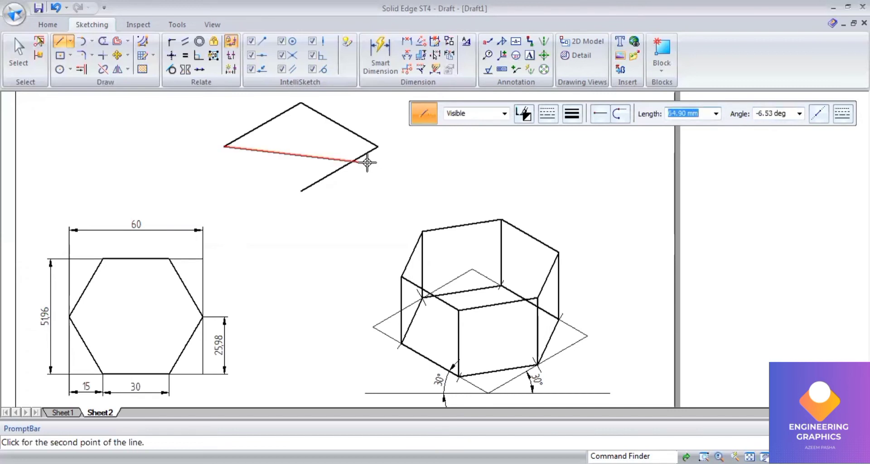
pyautogui.click(301, 190)
pyautogui.click(18, 59)
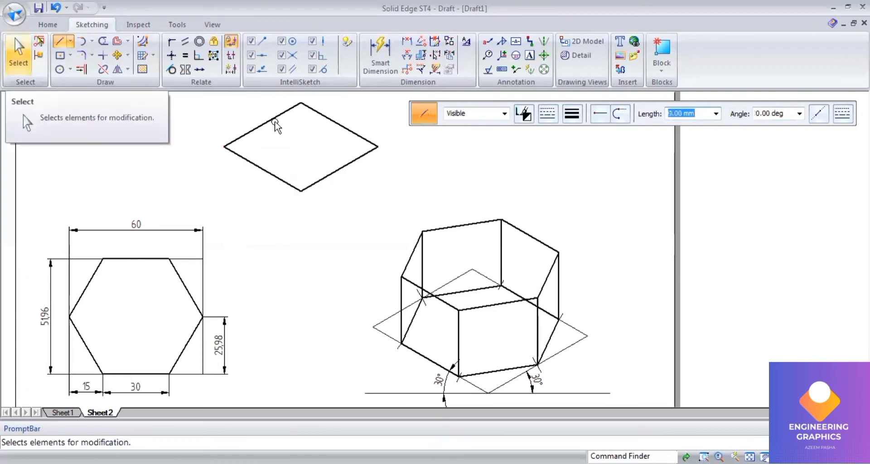
# - Change all four sides of the 40 mm rhombus to a thin line width
pyautogui.click(281, 179)
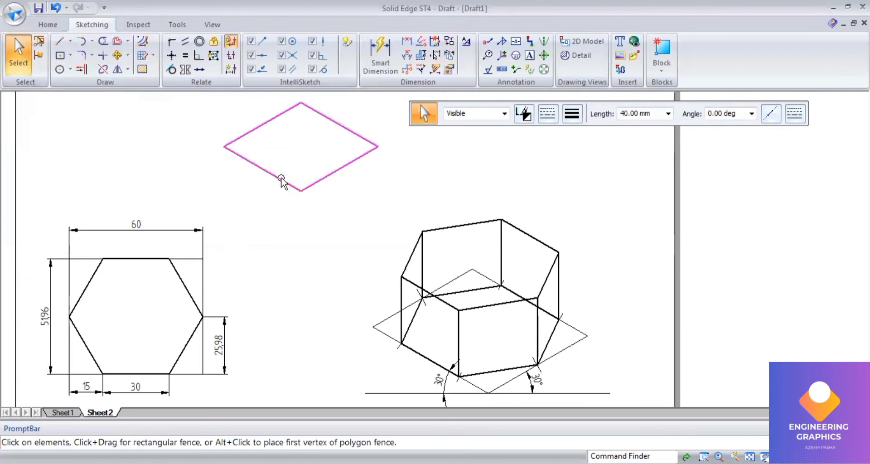
pyautogui.click(572, 123)
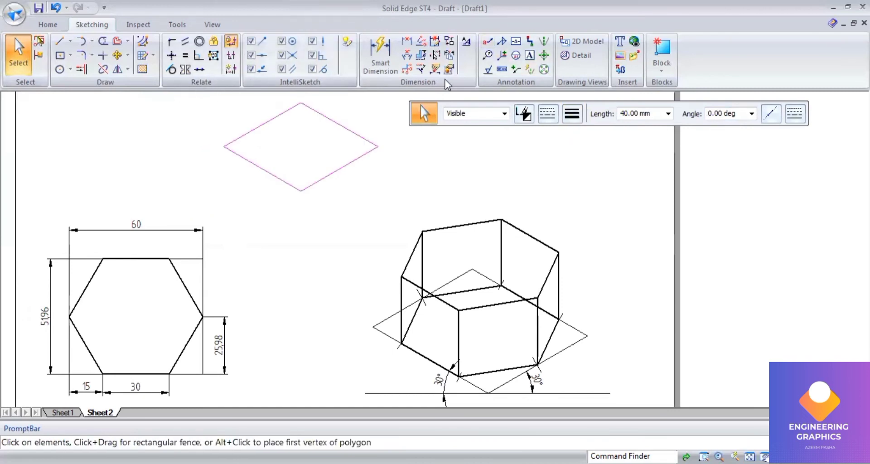
# - With a 0.13 mm line width, join the rhombus's lower and upper corners to the midpoints of their opposite sides
pyautogui.click(59, 41)
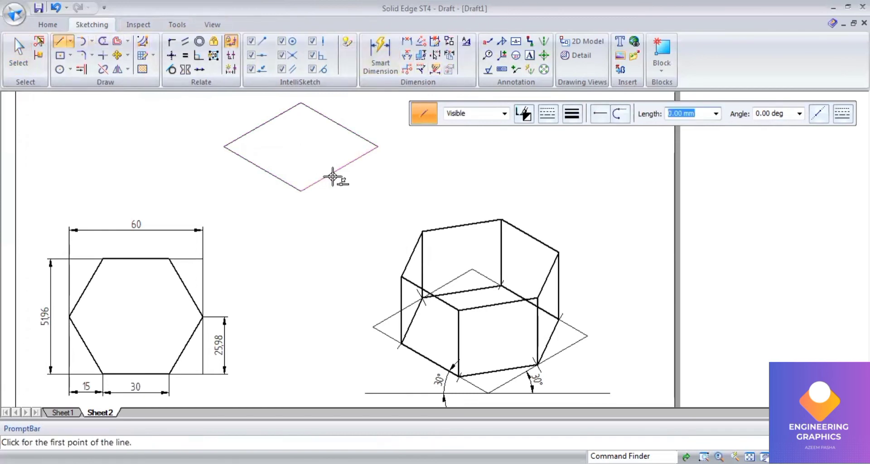
pyautogui.click(571, 117)
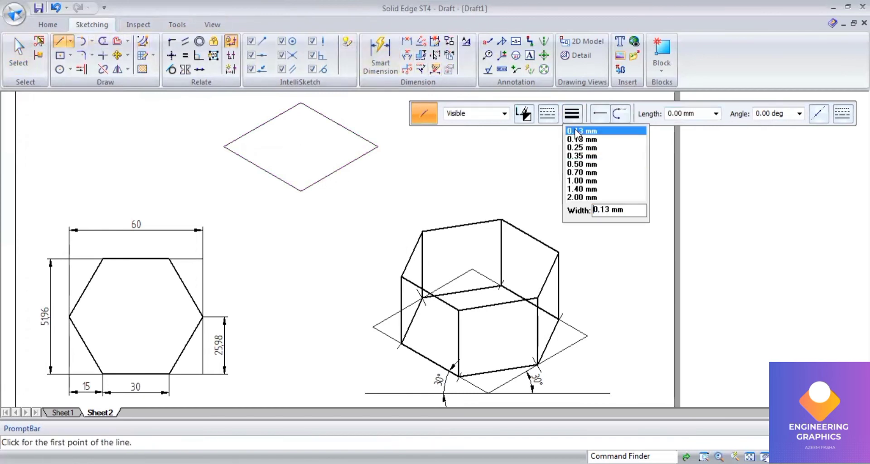
pyautogui.click(302, 190)
pyautogui.click(339, 126)
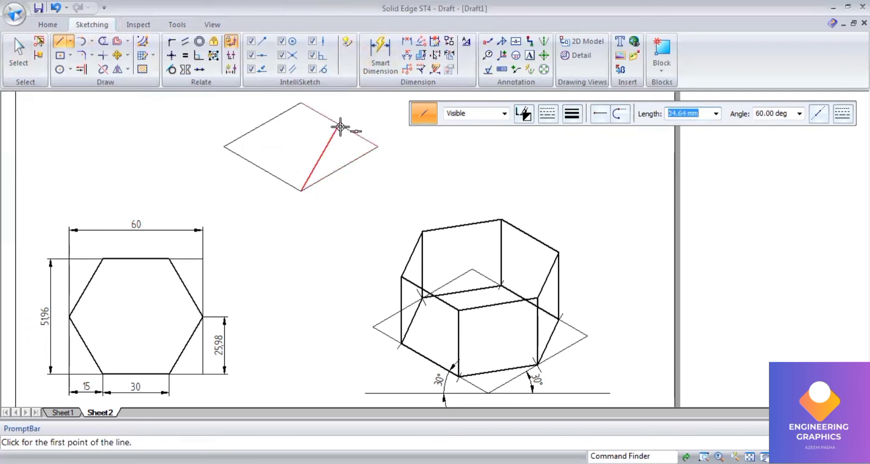
pyautogui.click(301, 187)
pyautogui.click(261, 126)
pyautogui.click(301, 104)
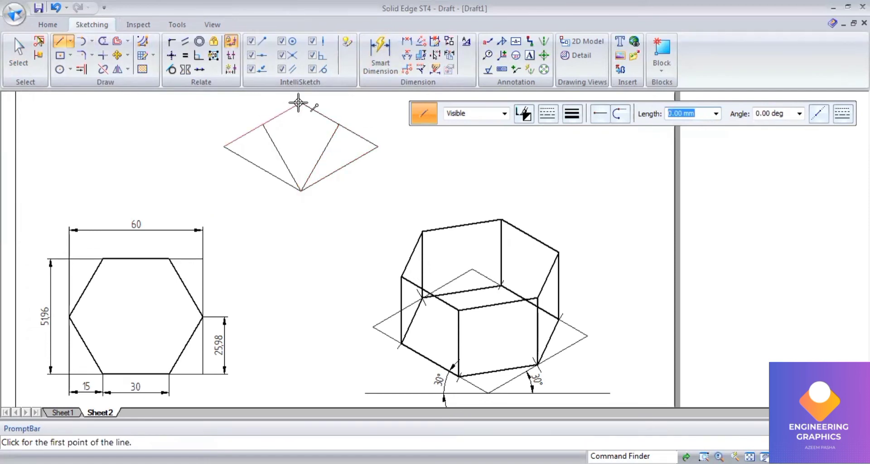
pyautogui.click(267, 167)
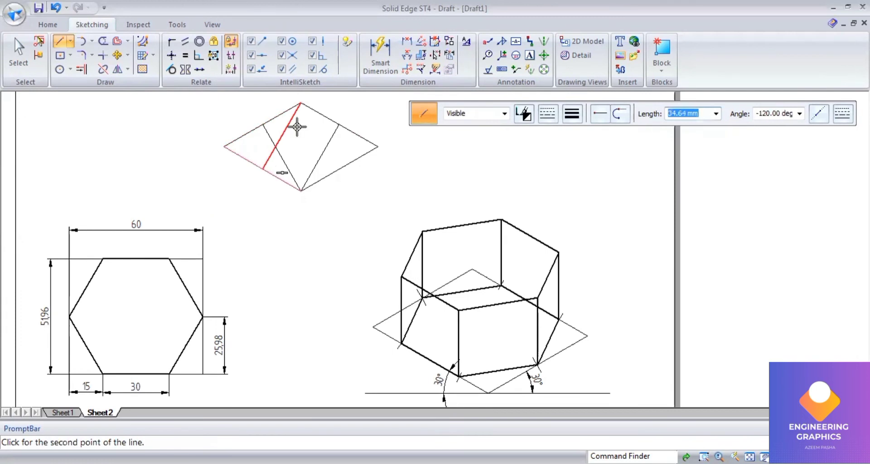
pyautogui.click(301, 103)
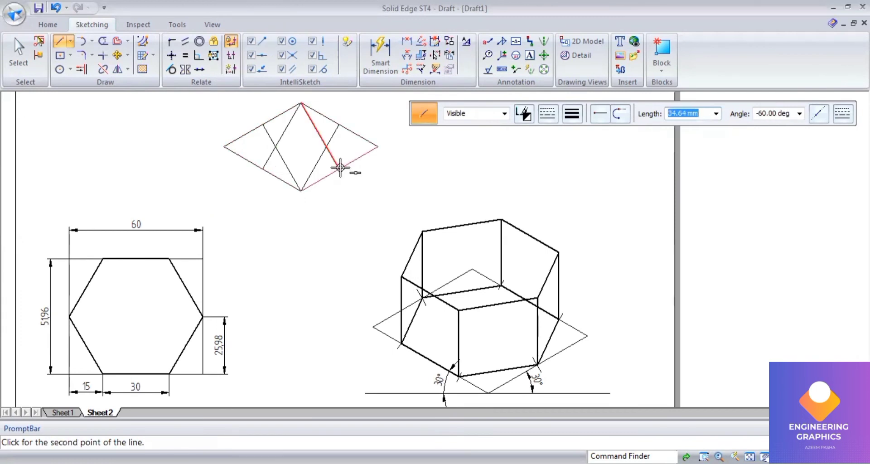
pyautogui.click(340, 167)
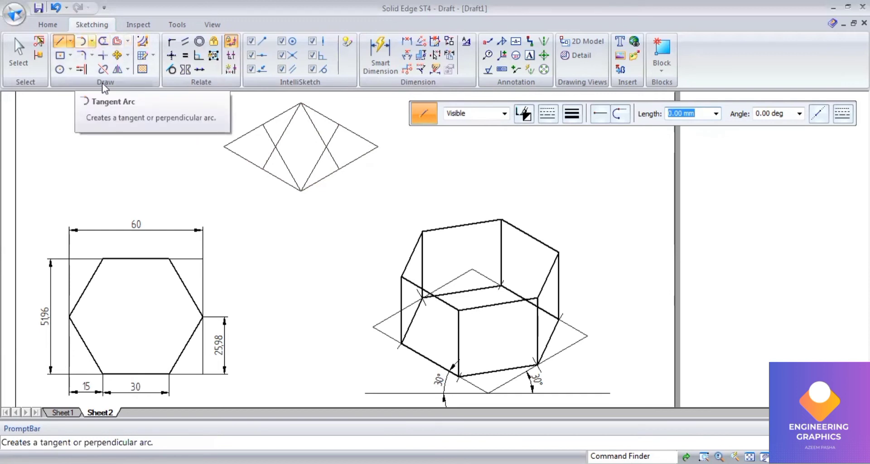
# - Draw two large arcs centred on the rhombus's lower and upper corners, each joining the midpoints of the opposite sides
pyautogui.click(299, 191)
pyautogui.click(263, 124)
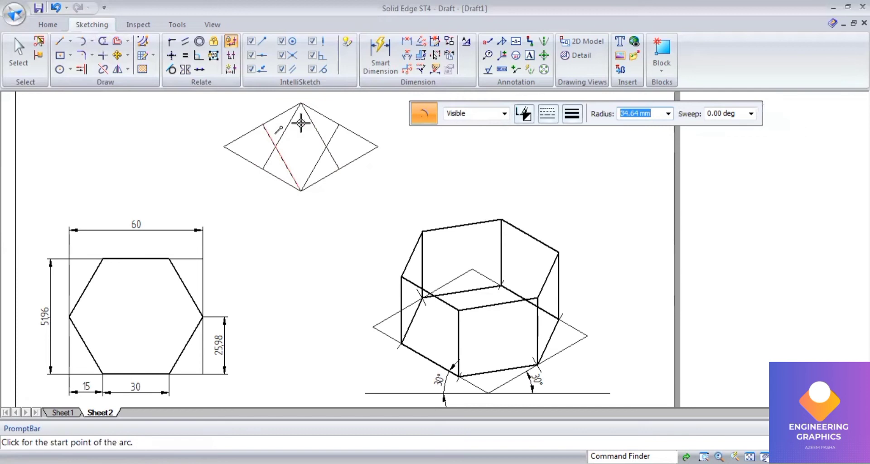
pyautogui.click(333, 133)
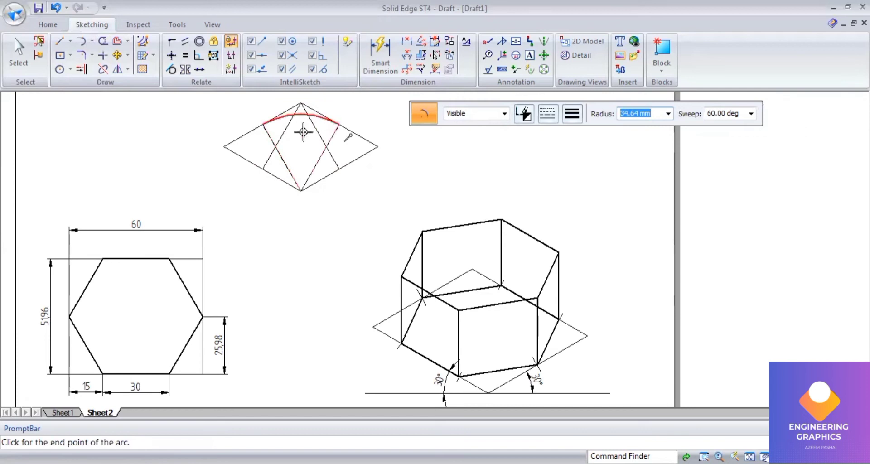
pyautogui.click(299, 103)
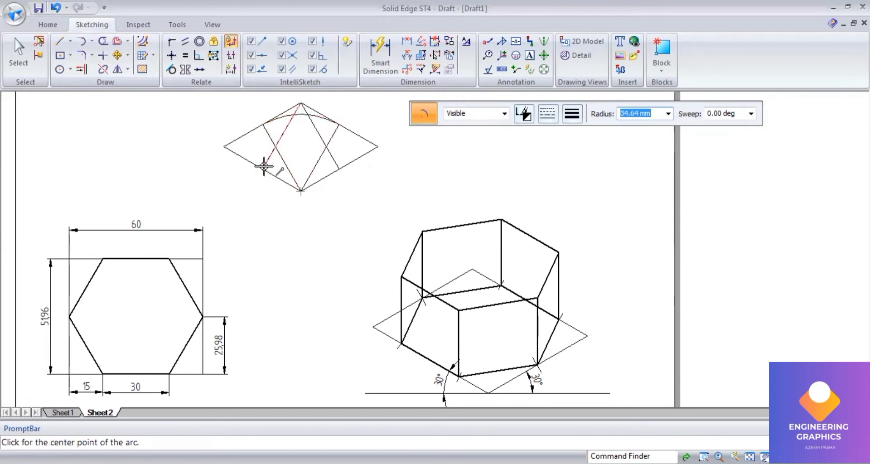
pyautogui.click(264, 167)
pyautogui.click(337, 168)
# - Complete the isometric ellipse with two small end arcs centred on the intersections of the construction lines
pyautogui.click(266, 127)
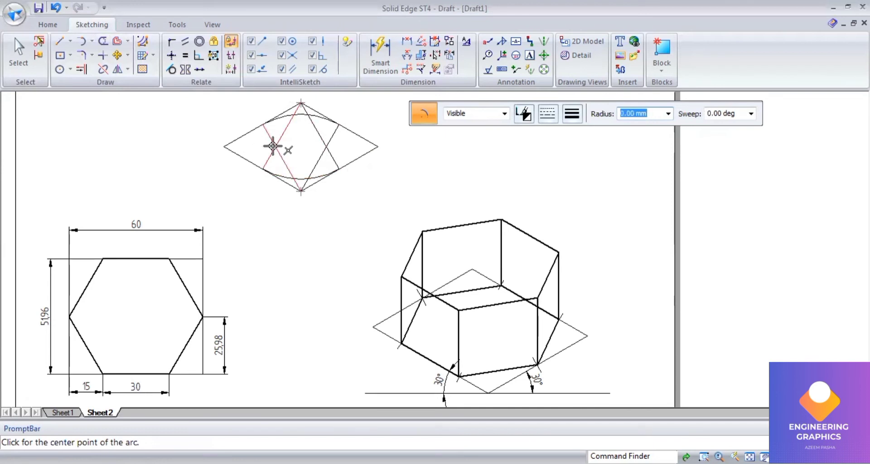
pyautogui.click(262, 166)
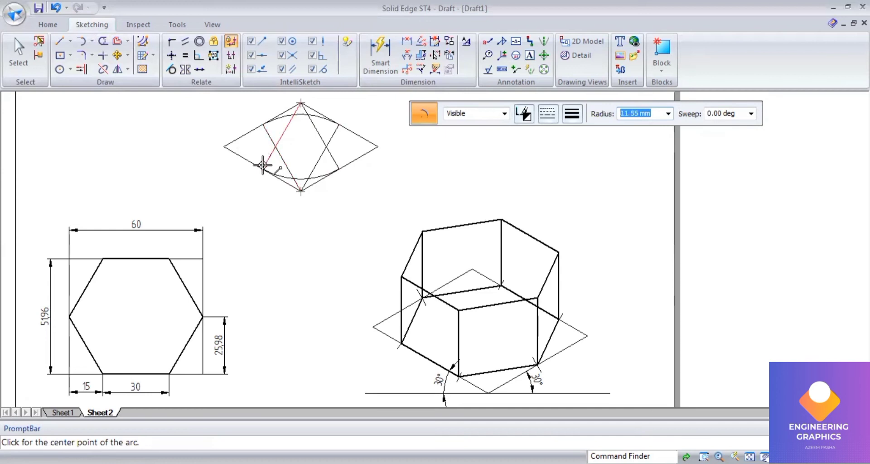
pyautogui.click(263, 125)
pyautogui.click(325, 145)
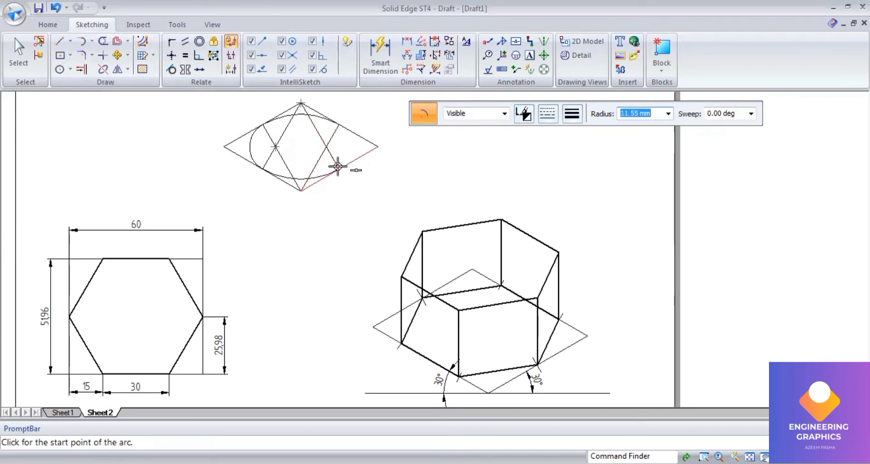
pyautogui.click(337, 167)
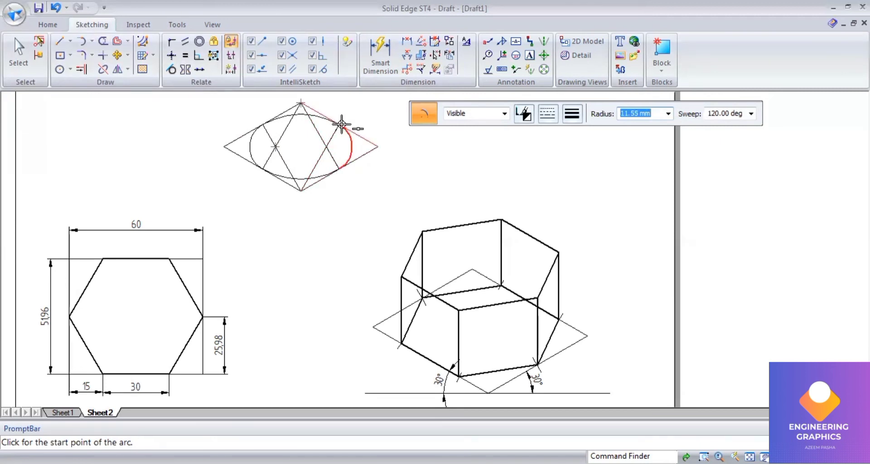
# - Set the line width of the four ellipse arcs to 0.50 mm
pyautogui.click(19, 54)
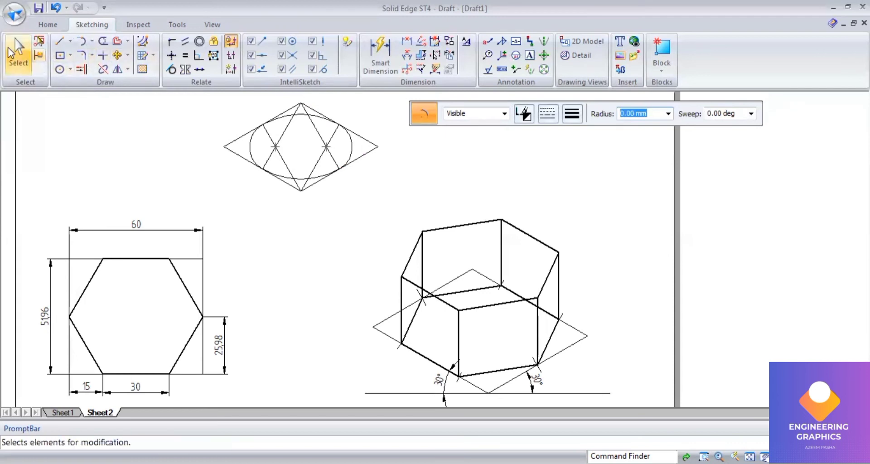
pyautogui.click(290, 123)
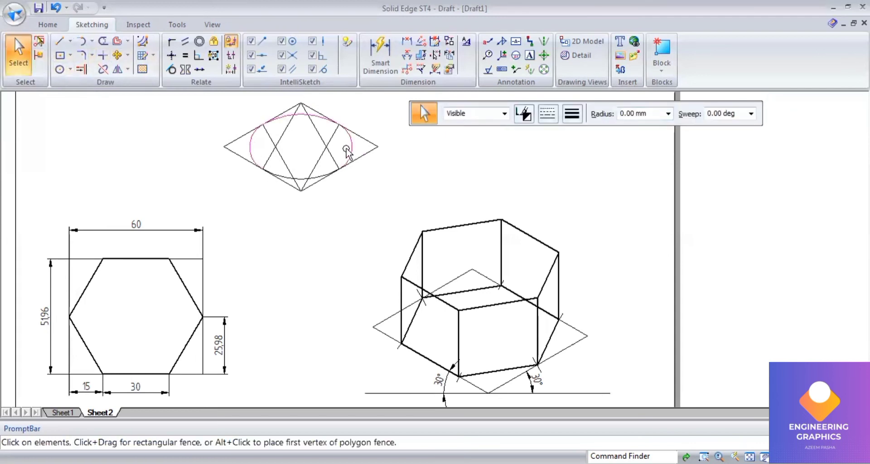
pyautogui.click(569, 119)
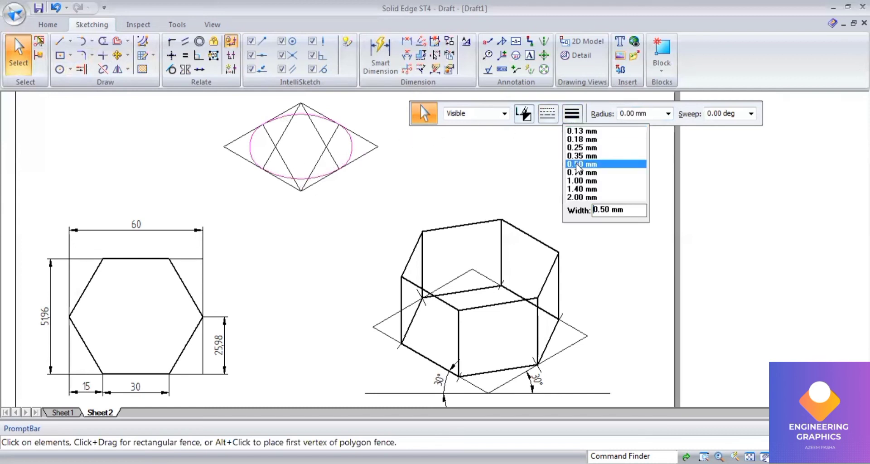
pyautogui.click(588, 163)
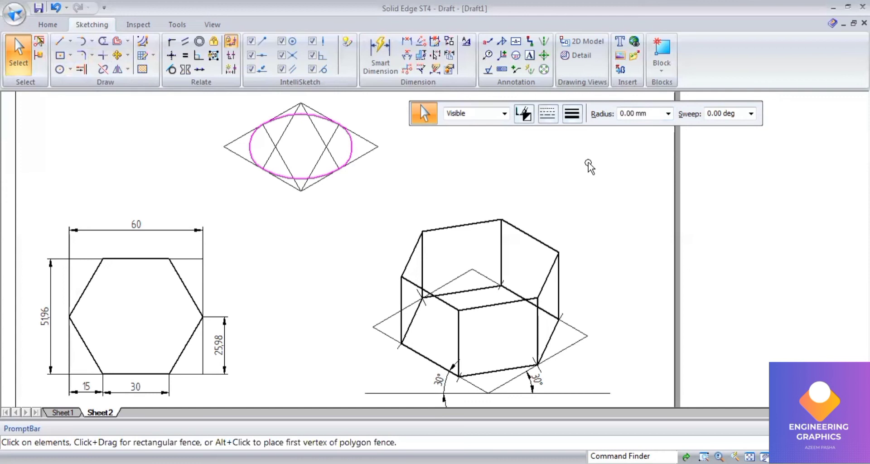
# - Draw the rhombus's horizontal diagonal as a 0.13 mm line through the ellipse
pyautogui.click(63, 43)
pyautogui.click(572, 116)
pyautogui.click(574, 130)
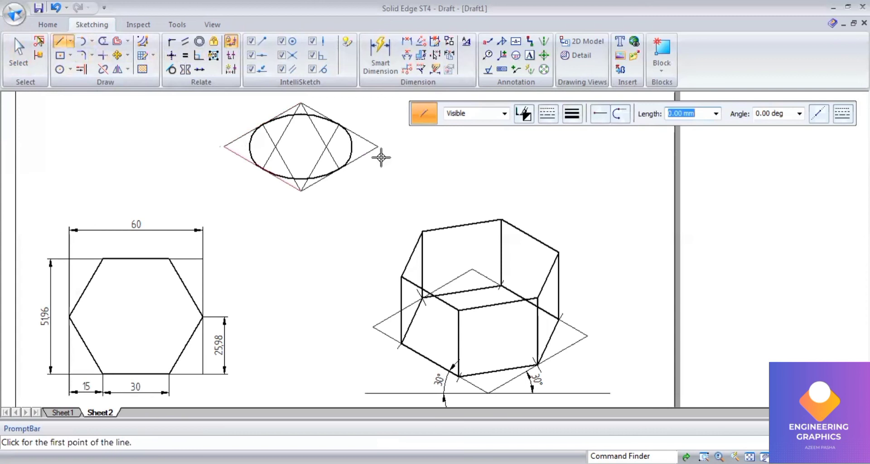
pyautogui.click(220, 147)
pyautogui.click(378, 147)
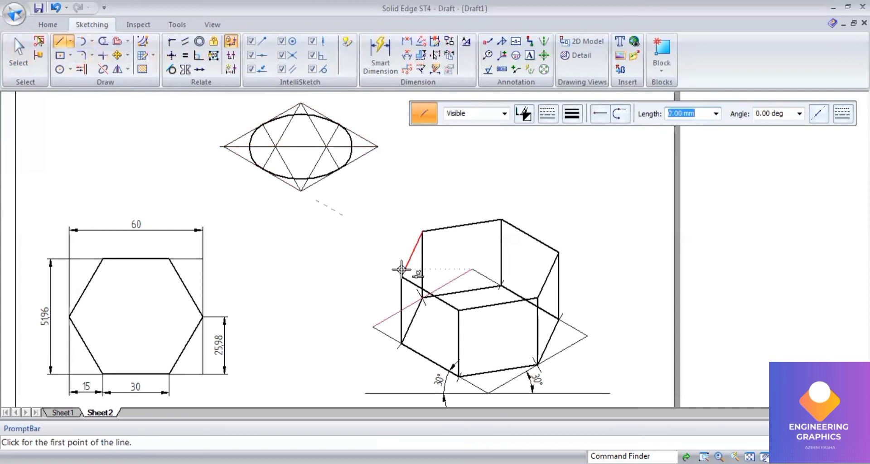
# - Draw the three diagonals of the prism's top hexagon and the vertical diagonal of the rhombus
pyautogui.click(401, 277)
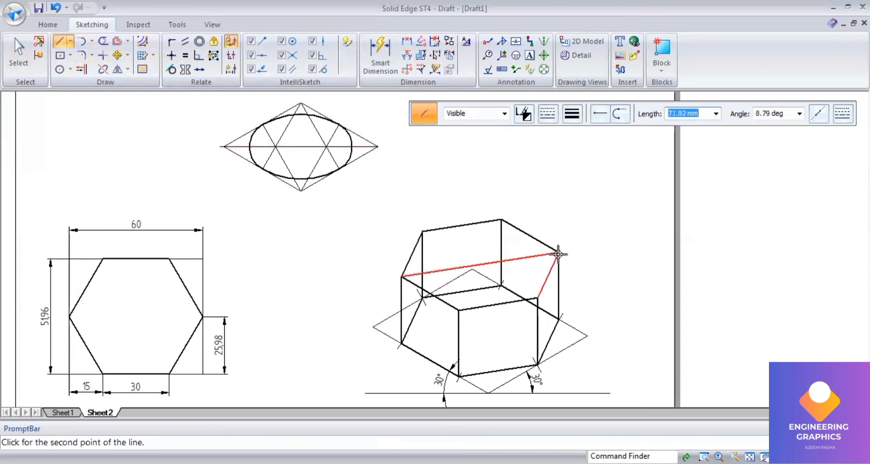
pyautogui.click(500, 220)
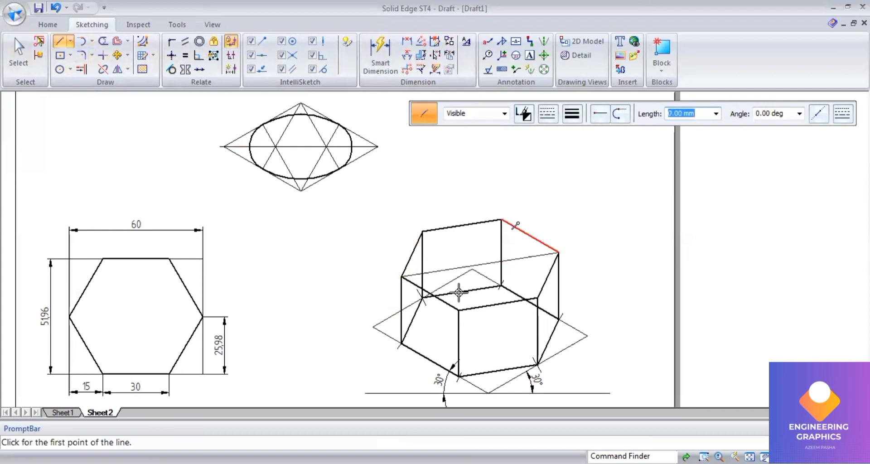
pyautogui.click(458, 310)
pyautogui.click(501, 221)
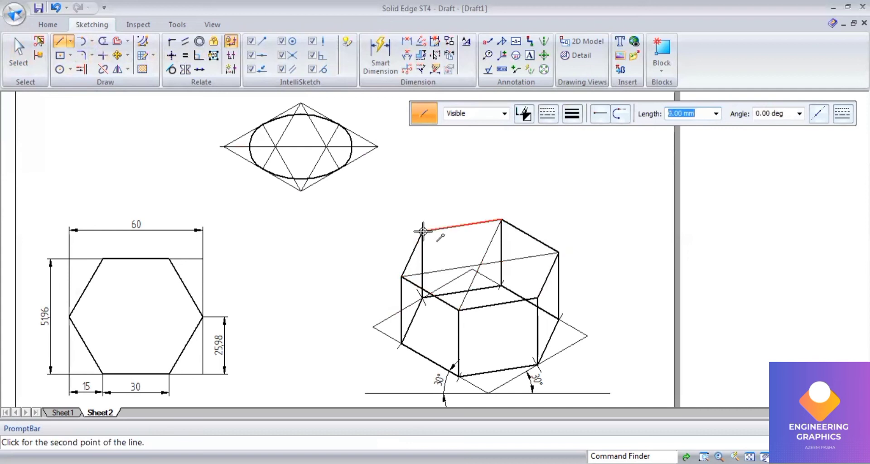
pyautogui.click(534, 299)
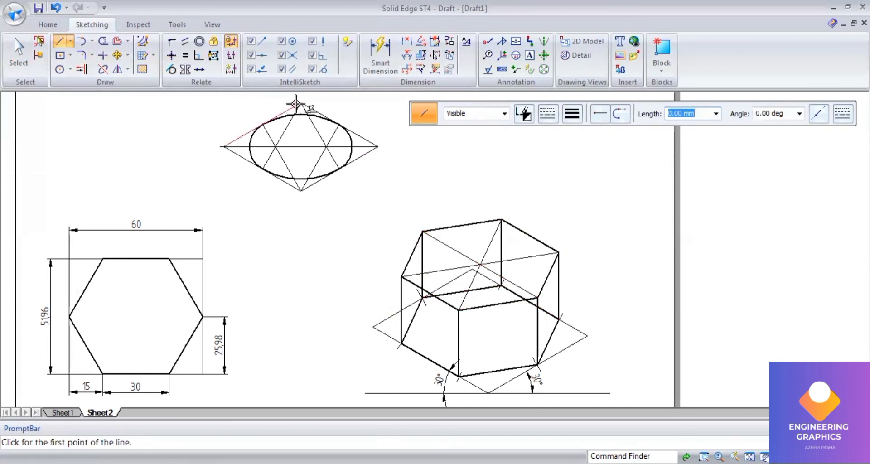
pyautogui.click(301, 178)
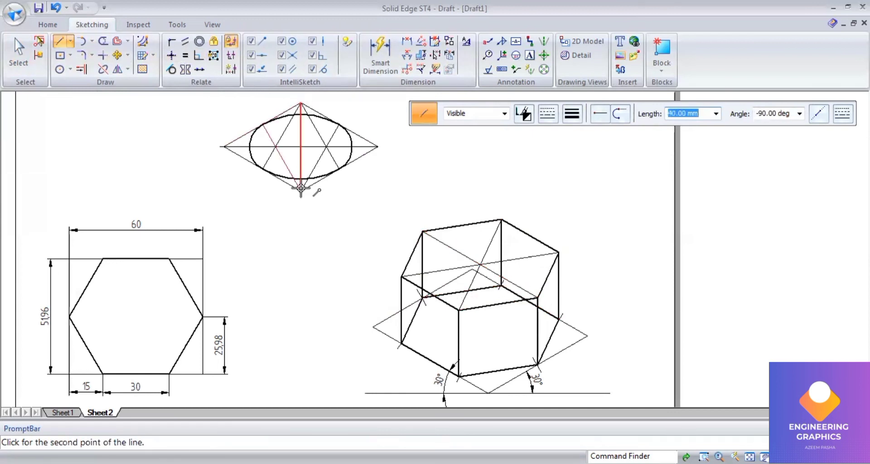
# - Try to move the whole ellipse construction from its centre to the centre of the prism's top hexagon
pyautogui.click(20, 46)
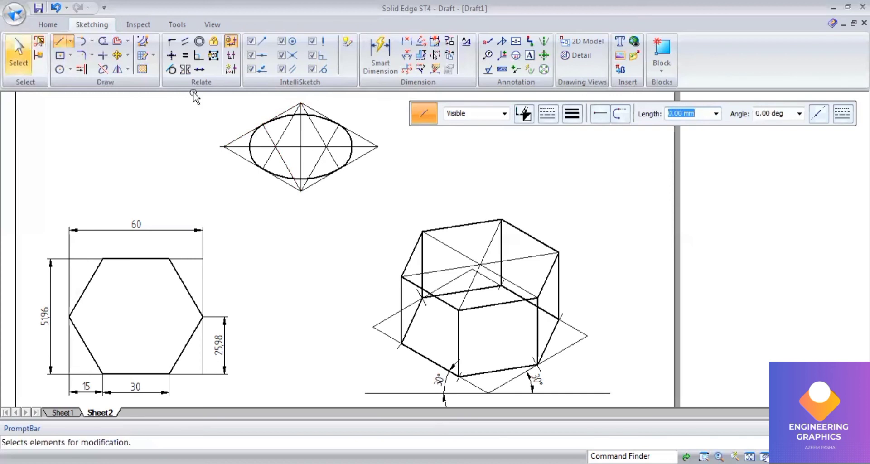
pyautogui.moveTo(196, 101); pyautogui.dragTo(401, 201)
pyautogui.click(117, 56)
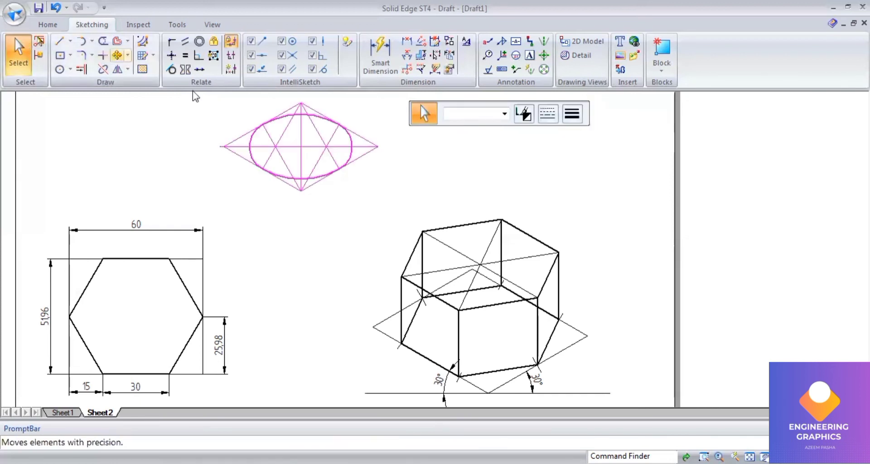
pyautogui.click(300, 147)
pyautogui.scroll(5, 481, 262)
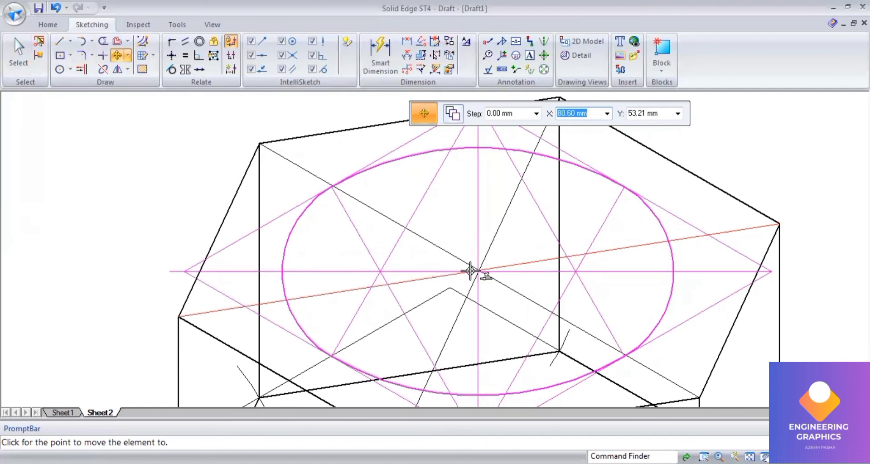
pyautogui.scroll(5, 470, 271)
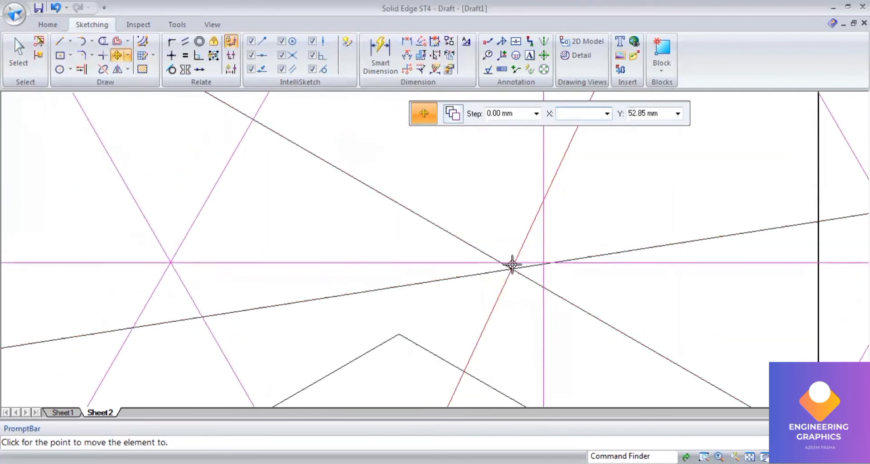
pyautogui.click(509, 269)
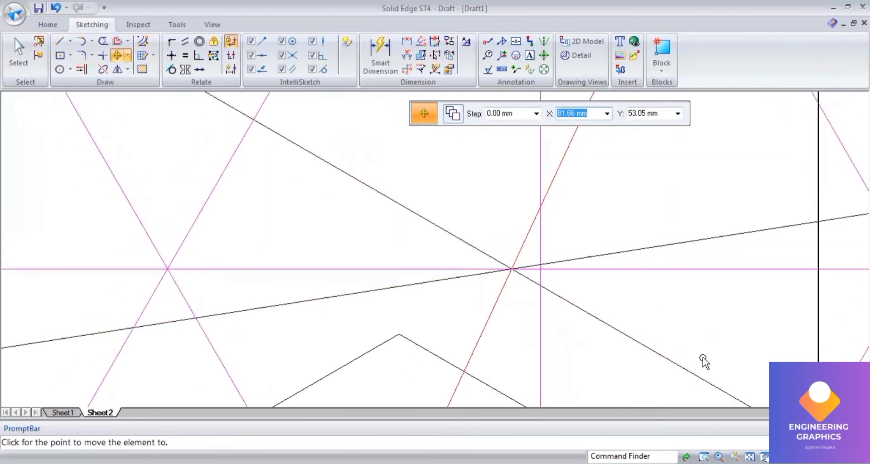
pyautogui.press('Escape')
pyautogui.scroll(-5, 598, 271)
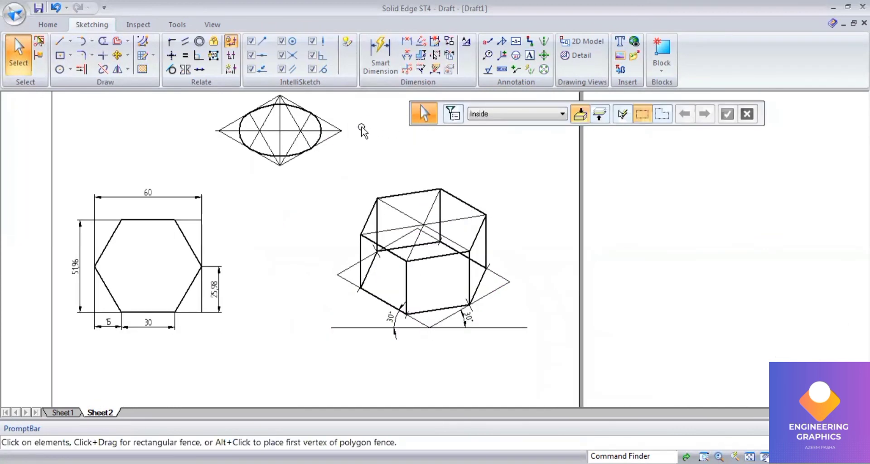
# - Move the whole ellipse construction from its centre to the intersection of the diagonals on the prism's top hexagon
pyautogui.hotkey('ctrl', 'shift', 'a')
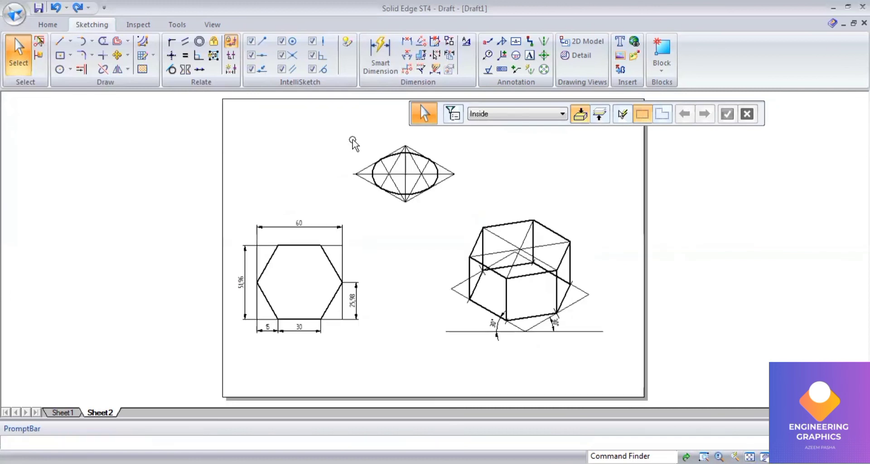
pyautogui.scroll(3, 355, 136)
pyautogui.moveTo(346, 126); pyautogui.dragTo(542, 266)
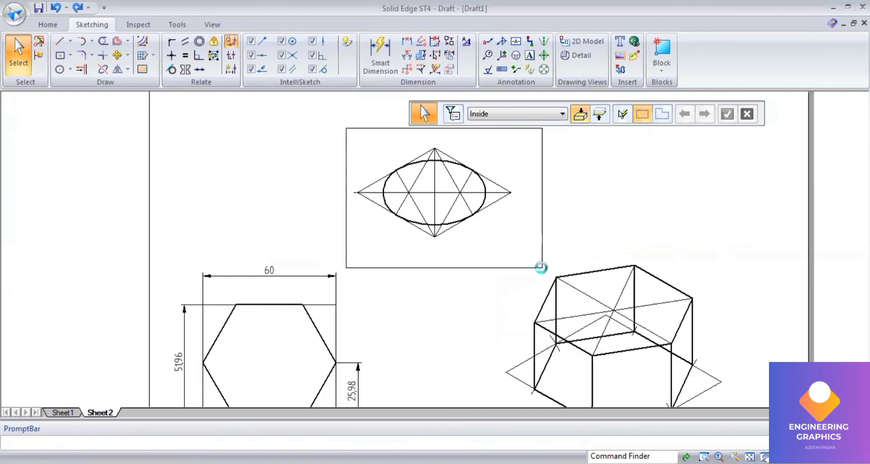
pyautogui.click(117, 55)
pyautogui.click(117, 54)
pyautogui.scroll(2, 413, 193)
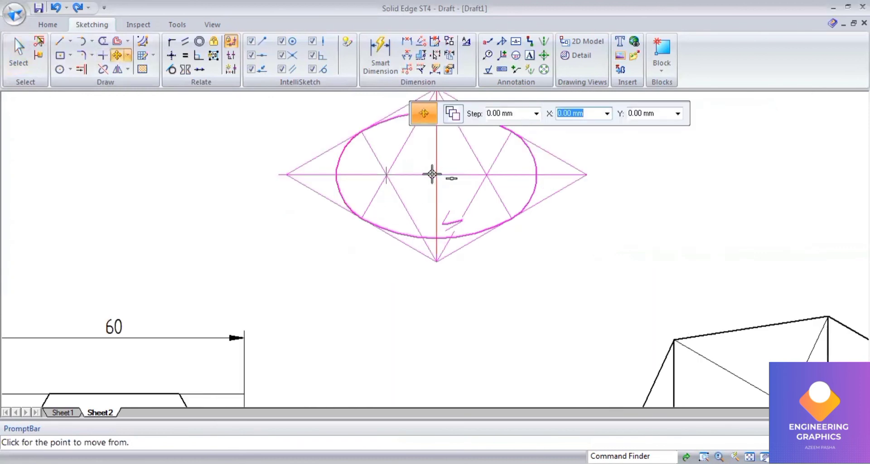
pyautogui.click(437, 174)
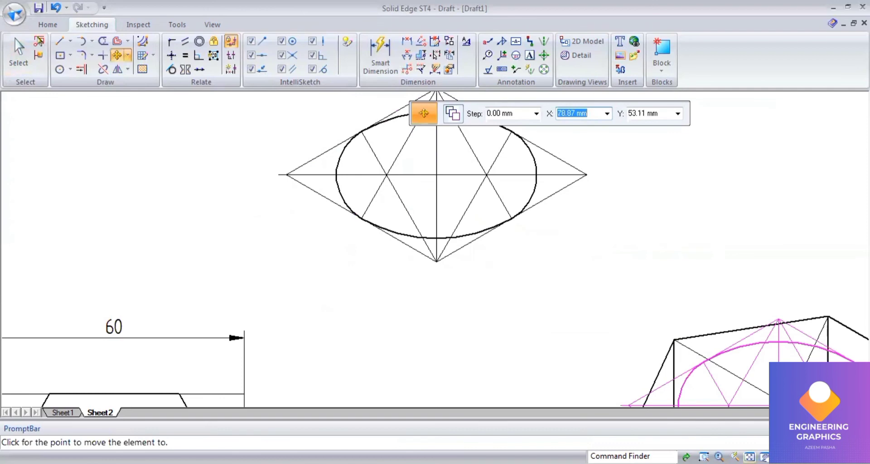
pyautogui.scroll(-2, 521, 253)
pyautogui.scroll(2, 534, 278)
pyautogui.scroll(3, 533, 281)
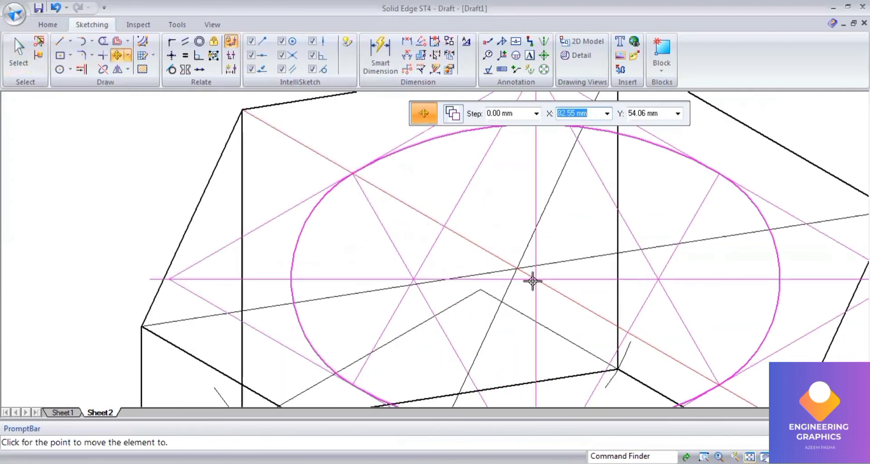
pyautogui.scroll(3, 524, 274)
pyautogui.click(500, 255)
pyautogui.hotkey('ctrl', 'shift', 'a')
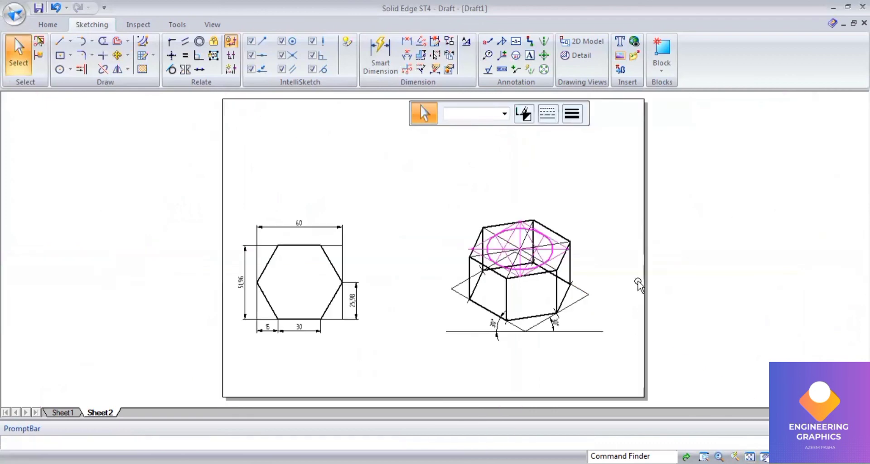
pyautogui.press('Escape')
# - Check the cone's height in the question paper PDF and draw its axis as a 60 mm vertical dash-dot line from the ellipse centre
pyautogui.scroll(3, 596, 223)
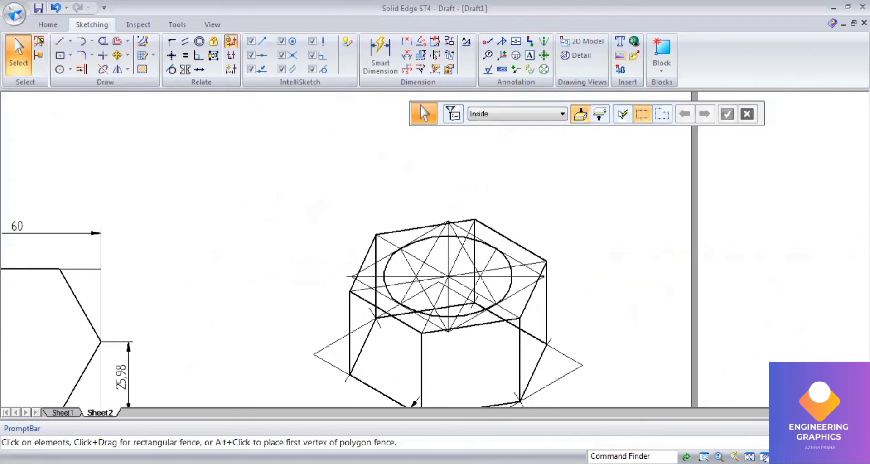
pyautogui.hotkey('alt', 'Tab')
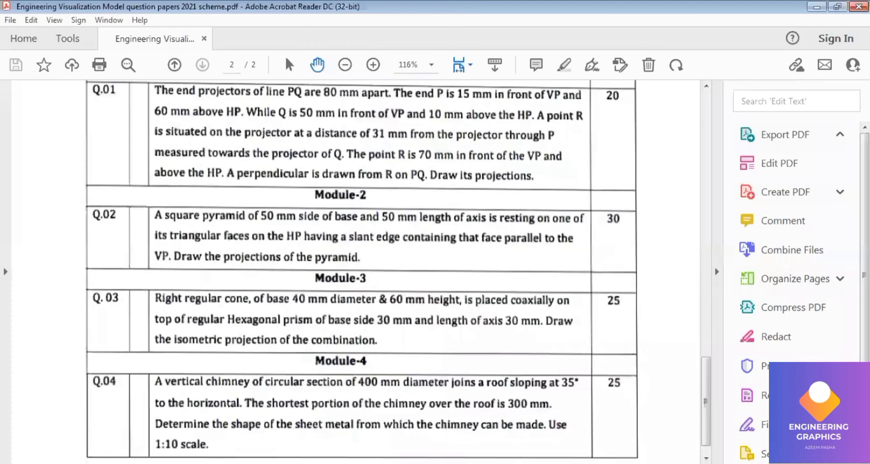
pyautogui.hotkey('alt', 'Tab')
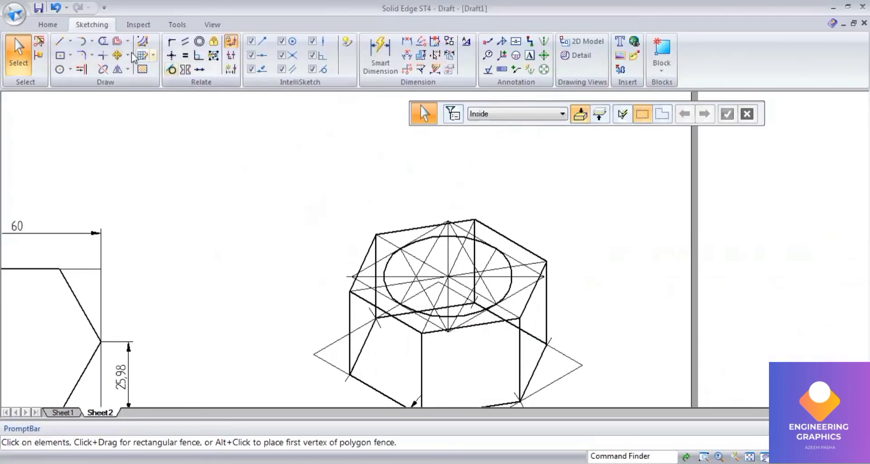
pyautogui.click(59, 47)
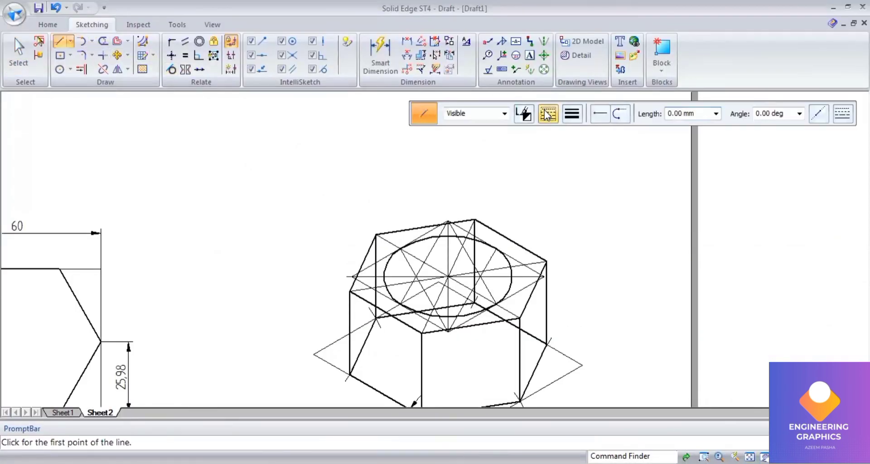
pyautogui.click(548, 115)
pyautogui.click(548, 140)
pyautogui.scroll(2, 446, 276)
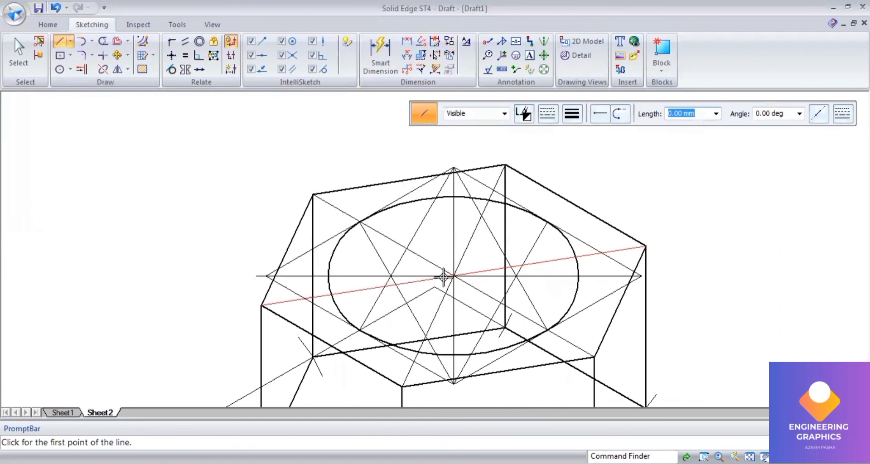
pyautogui.click(451, 274)
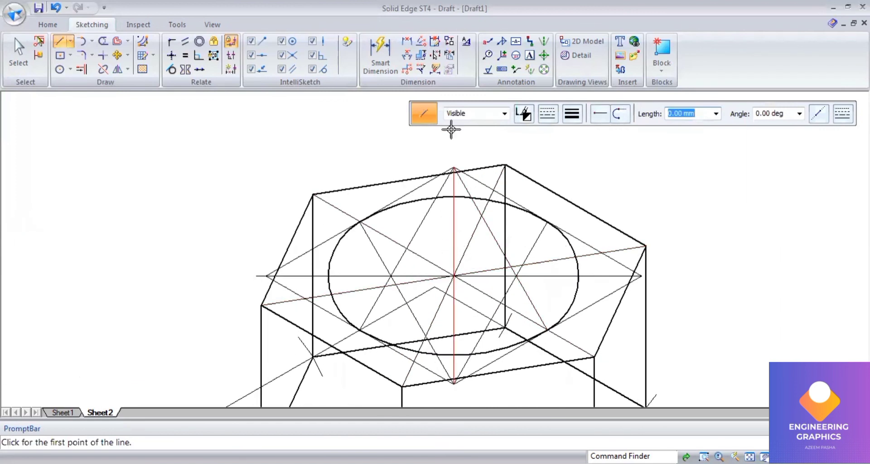
pyautogui.write('6')
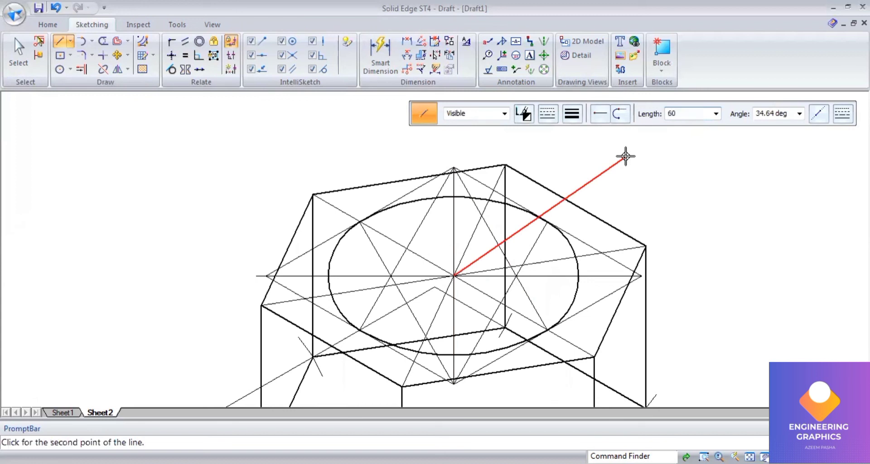
pyautogui.write('00')
pyautogui.press('Tab')
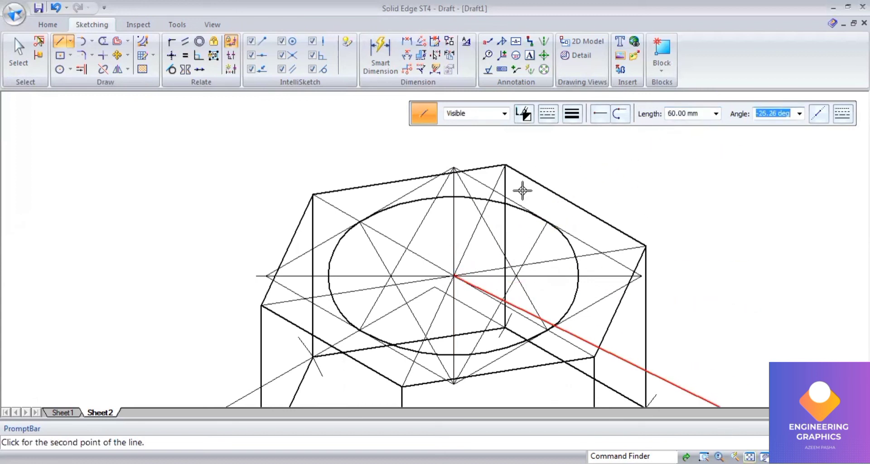
pyautogui.hotkey('ctrl', 'shift', 'f')
pyautogui.click(516, 175)
# - Draw the cone's left slant edge as a continuous line from the top of the axis, tangent to the ellipse
pyautogui.click(547, 114)
pyautogui.click(573, 117)
pyautogui.click(583, 164)
pyautogui.scroll(5, 512, 238)
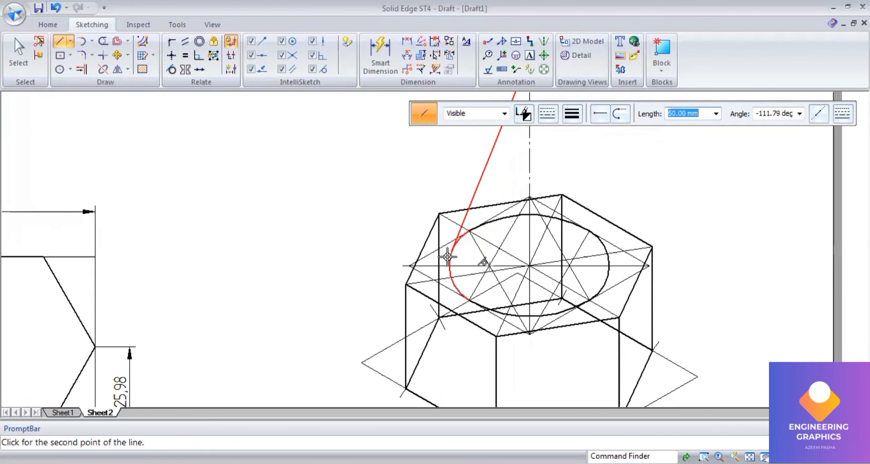
pyautogui.click(468, 248)
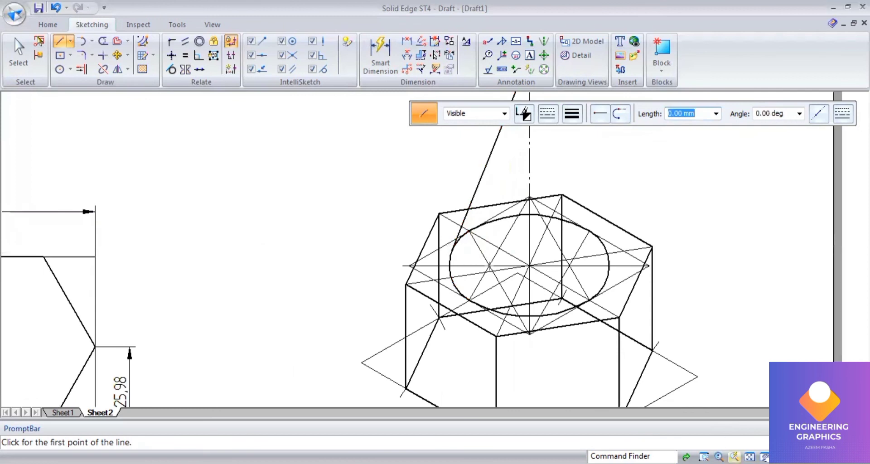
# - Draw the cone's right slant edge from the apex, tangent to the right side of the ellipse
pyautogui.scroll(-3, 589, 226)
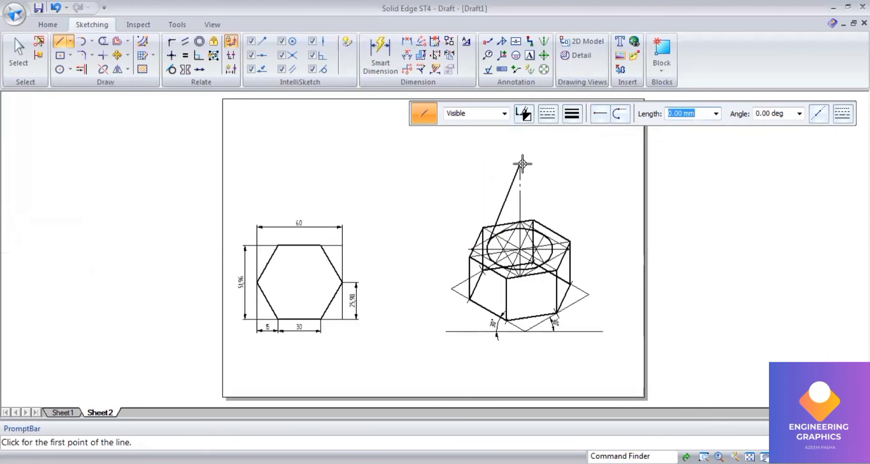
pyautogui.click(520, 164)
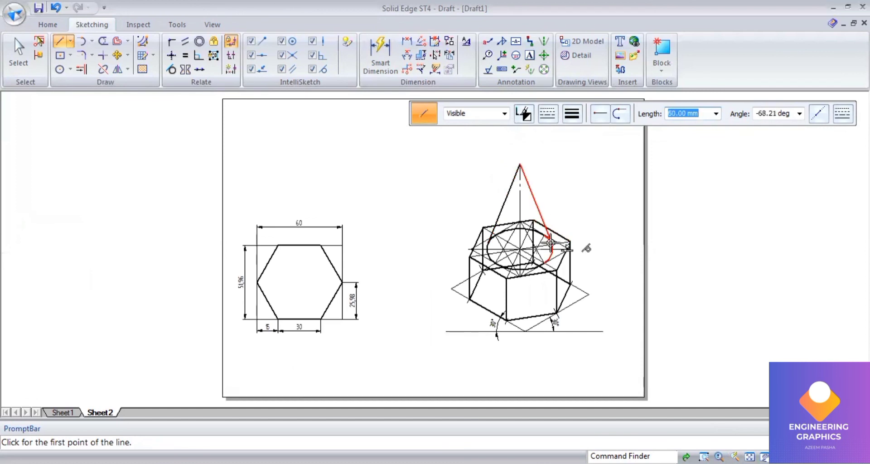
pyautogui.scroll(3, 553, 224)
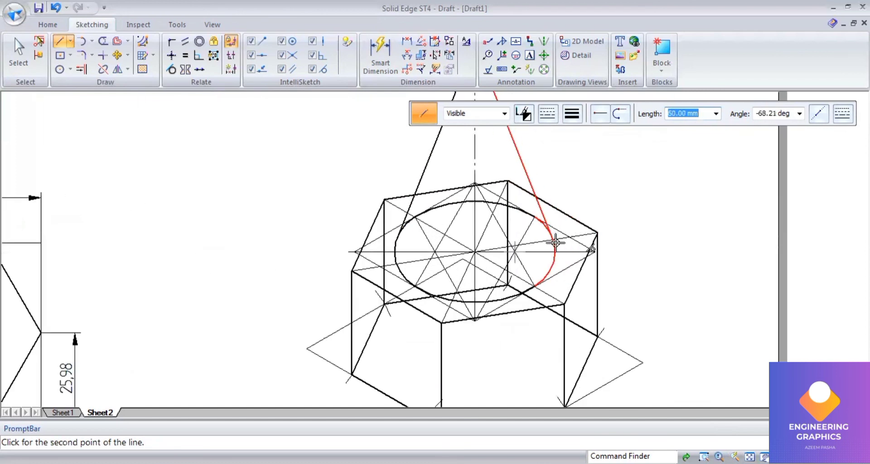
pyautogui.click(554, 241)
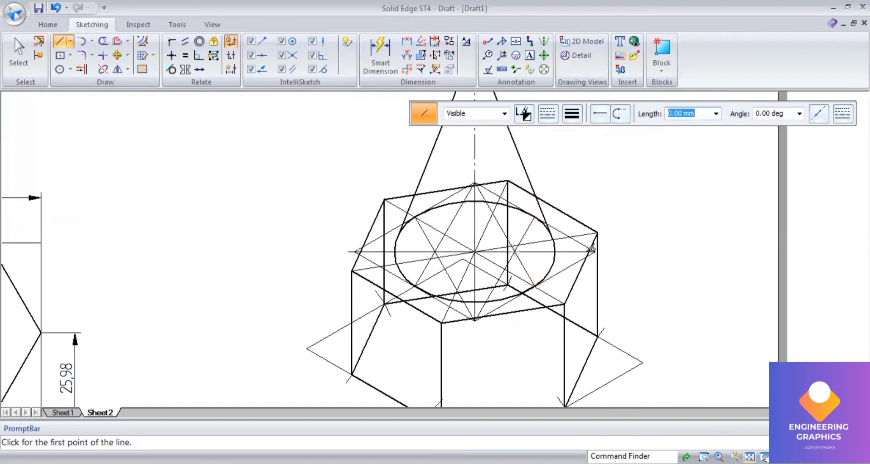
pyautogui.scroll(-5, 601, 313)
pyautogui.scroll(1, 575, 219)
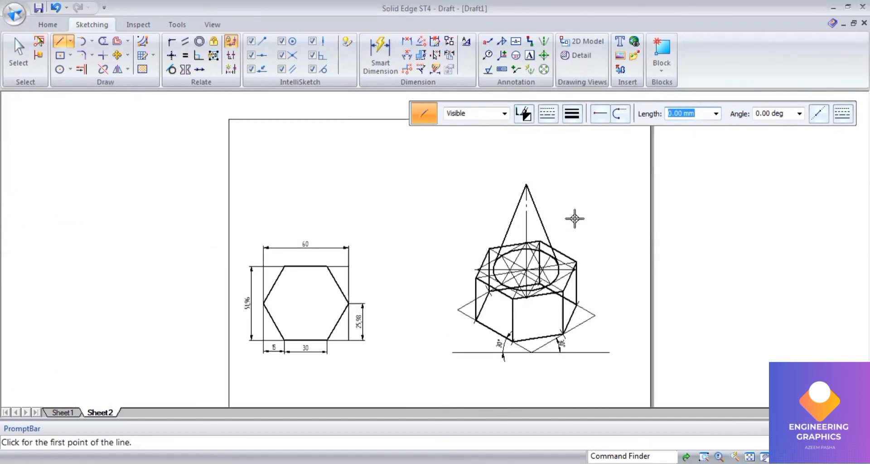
# - Scale the complete isometric construction of the cone and prism by 0.816 about a point on the horizontal base line
pyautogui.click(18, 52)
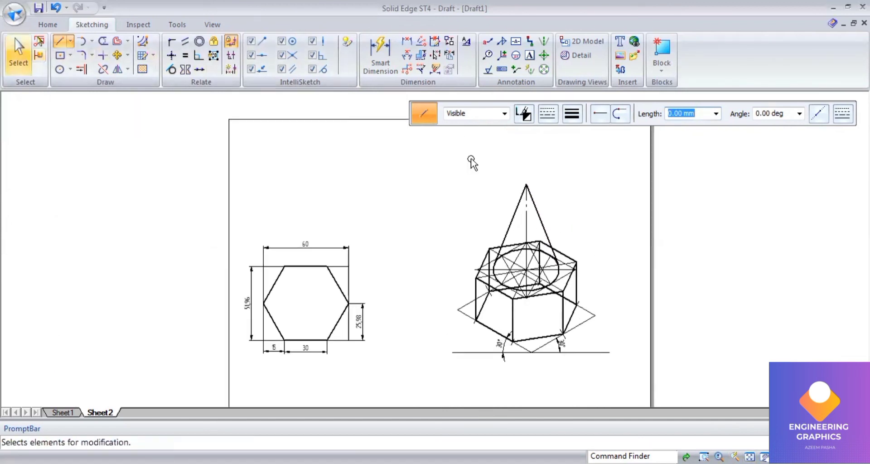
pyautogui.moveTo(465, 164); pyautogui.dragTo(609, 378)
pyautogui.moveTo(424, 146); pyautogui.dragTo(638, 392)
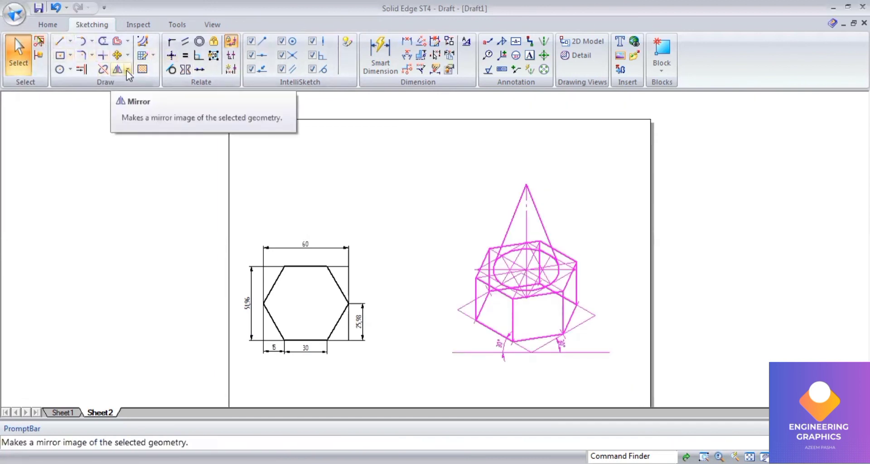
pyautogui.click(128, 70)
pyautogui.click(145, 113)
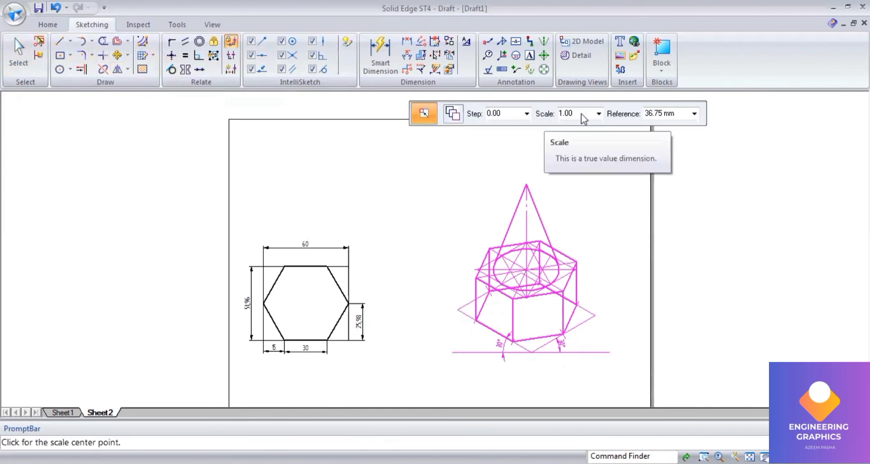
pyautogui.click(577, 114)
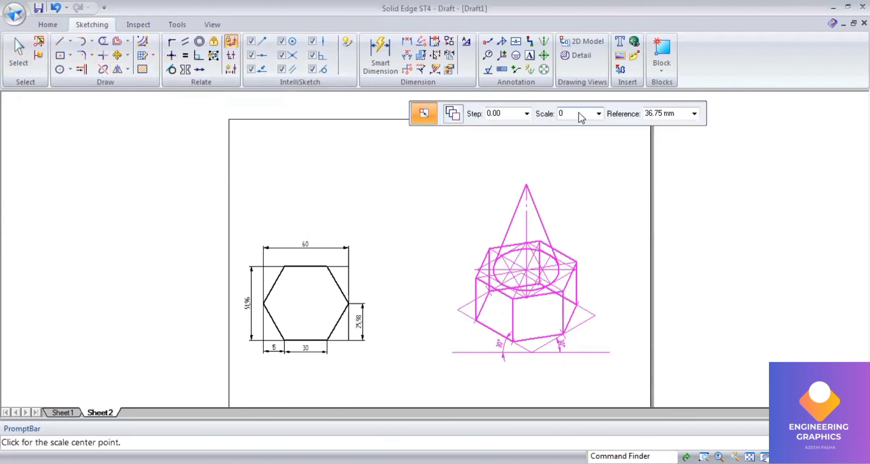
pyautogui.write('0.815')
pyautogui.press('Tab')
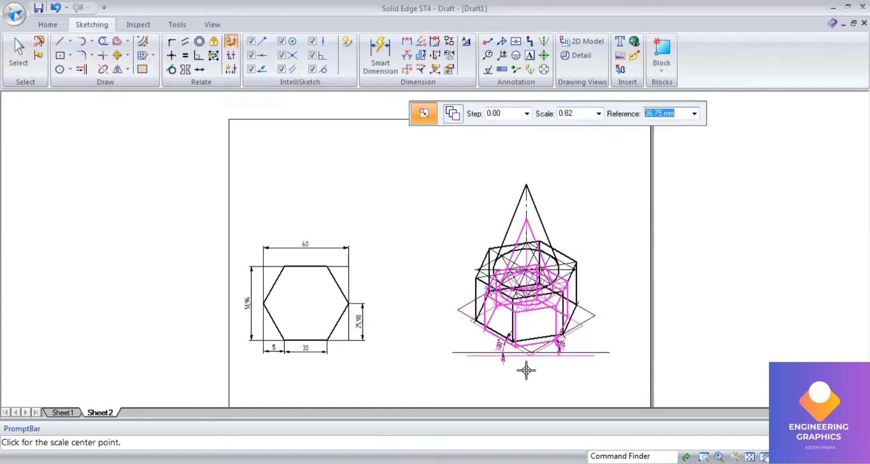
pyautogui.click(525, 359)
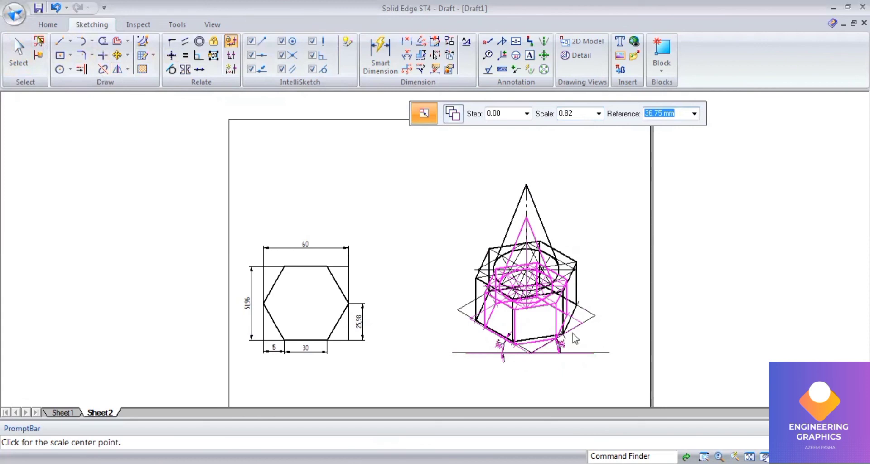
# - Dimension the cone's vertical axis height and the height of the prism's right vertical edge
pyautogui.scroll(2, 595, 308)
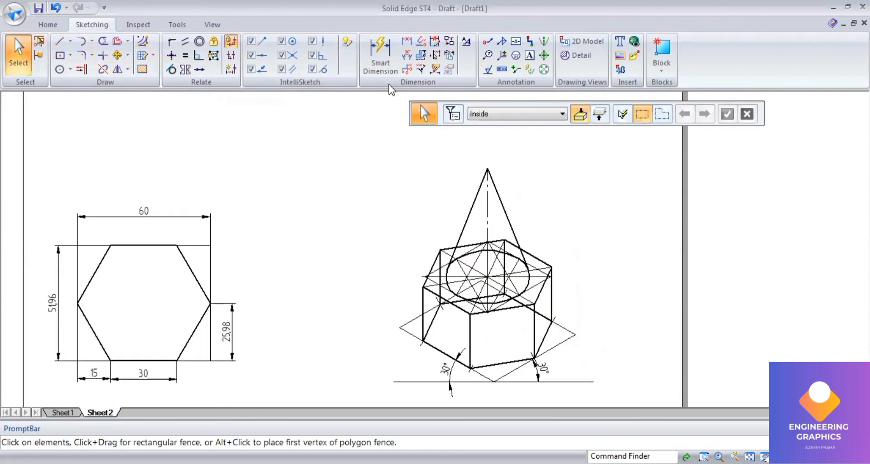
pyautogui.click(380, 57)
pyautogui.click(473, 204)
pyautogui.click(401, 218)
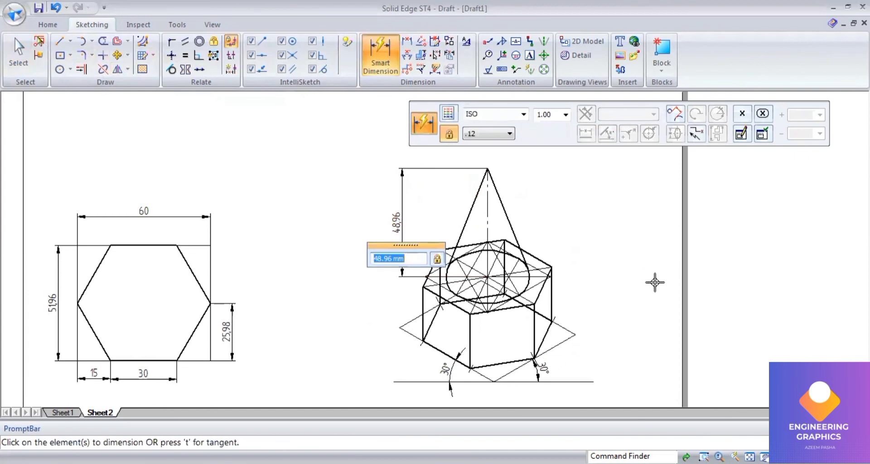
pyautogui.click(551, 291)
pyautogui.click(594, 289)
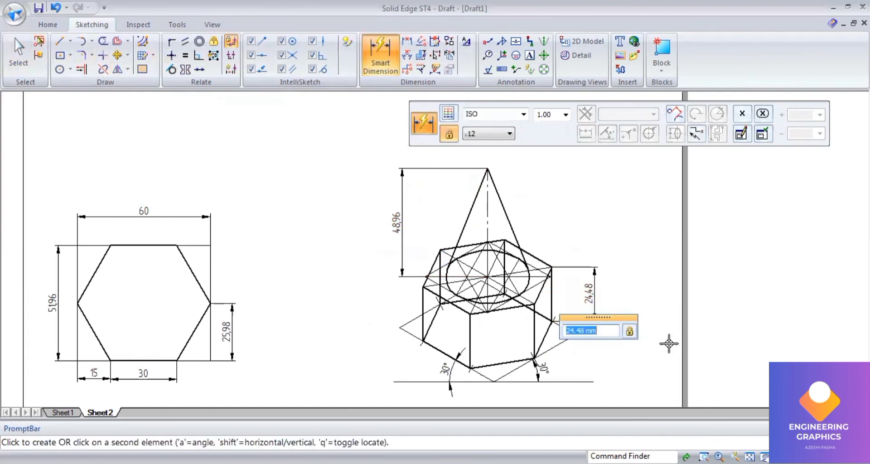